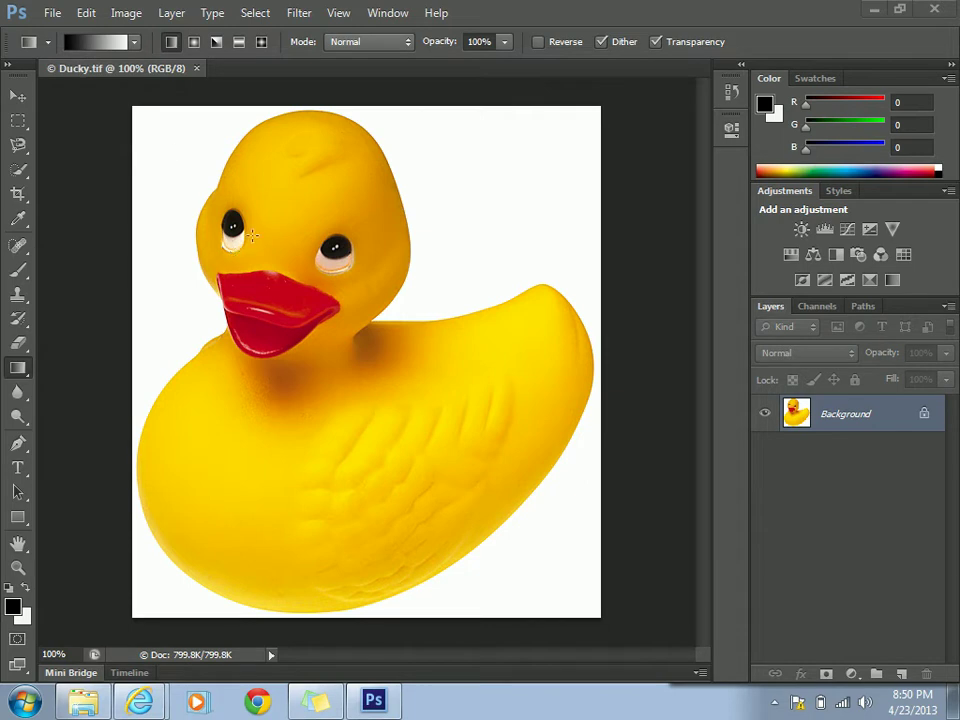
Open the File menu to start a new document beside Ducky.tif
{"action": "left_click", "coordinate": [52, 14]}
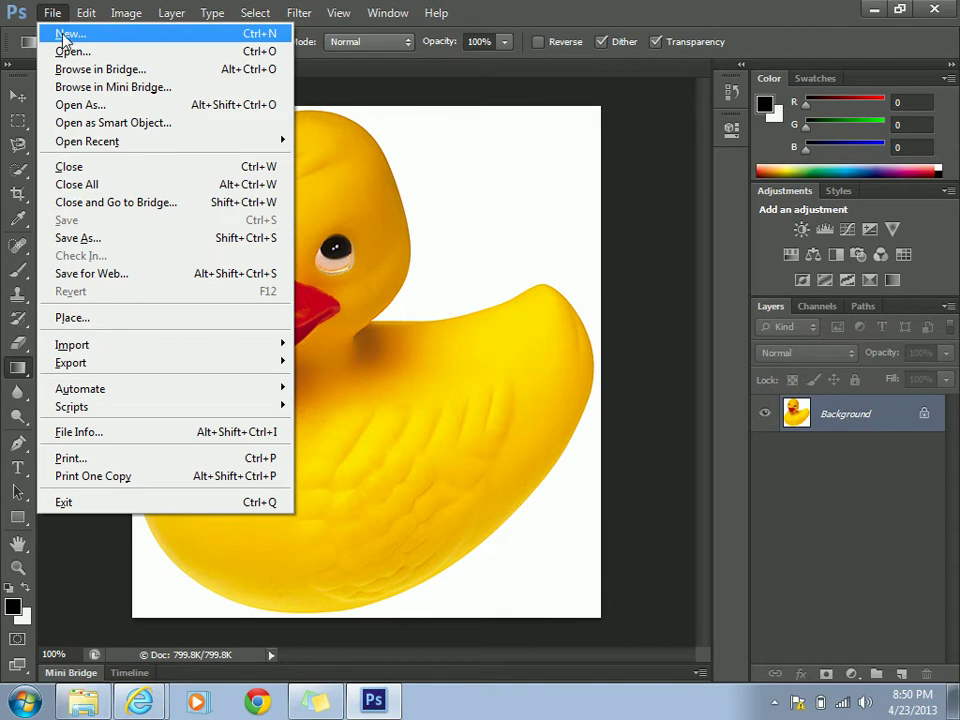
Start a new document with the U.S. Paper preset, trying Letter size (8.5 × 11 in)
{"action": "left_click", "coordinate": [68, 34]}
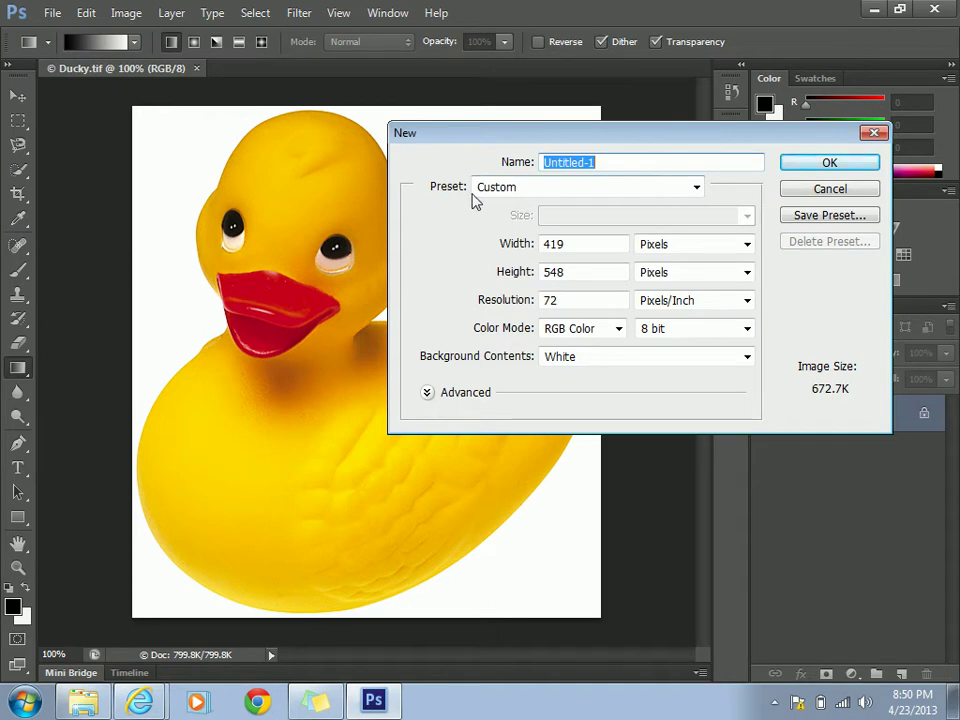
{"action": "left_click", "coordinate": [695, 187]}
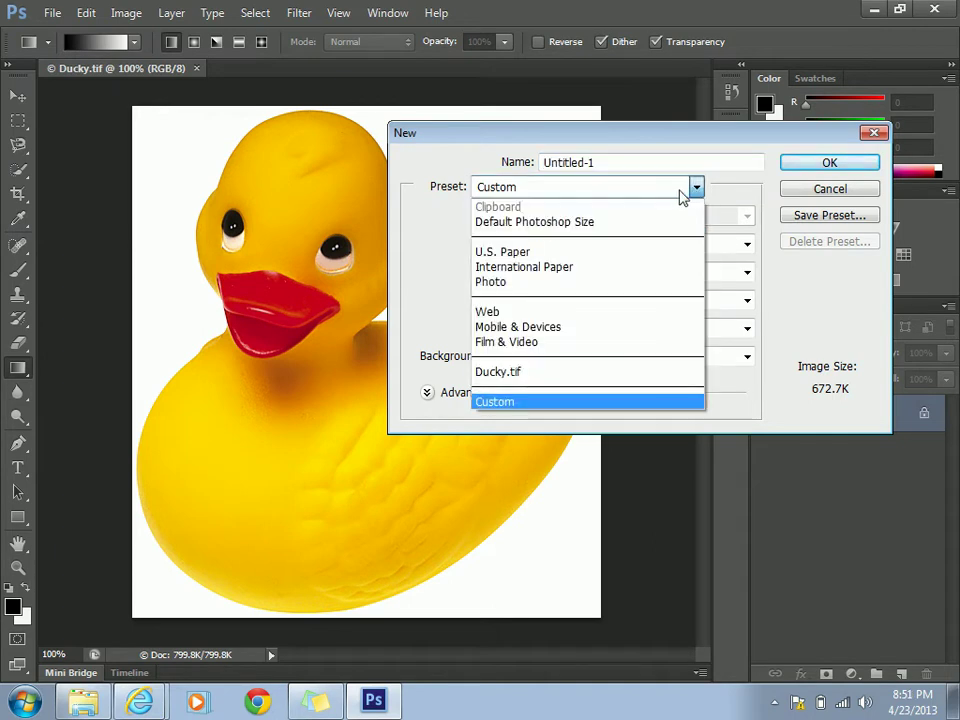
{"action": "left_click", "coordinate": [562, 254]}
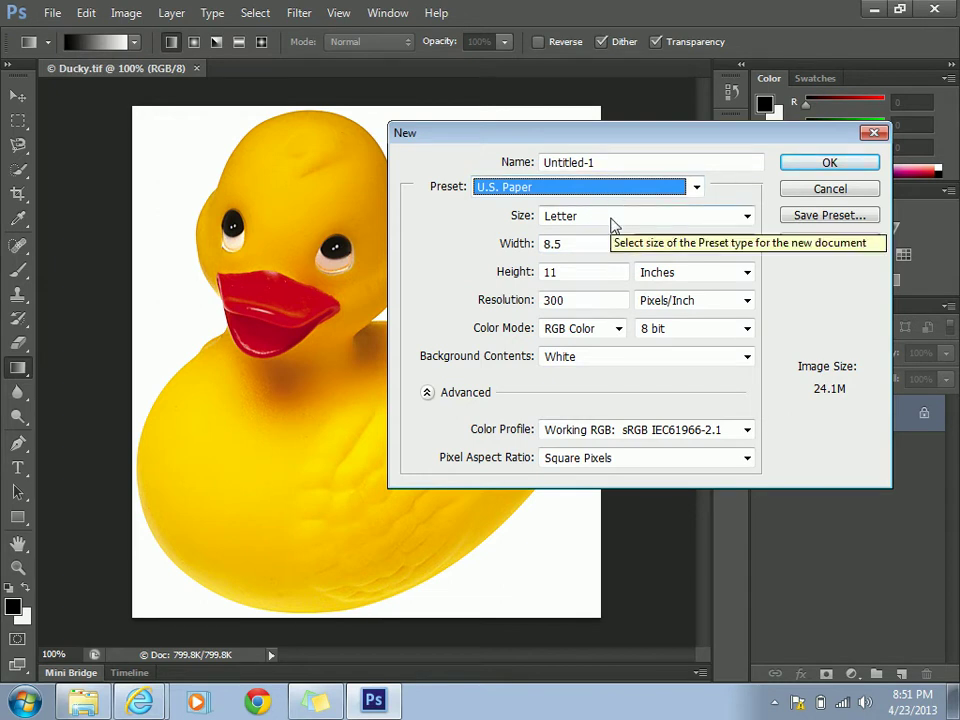
{"action": "left_click", "coordinate": [613, 222]}
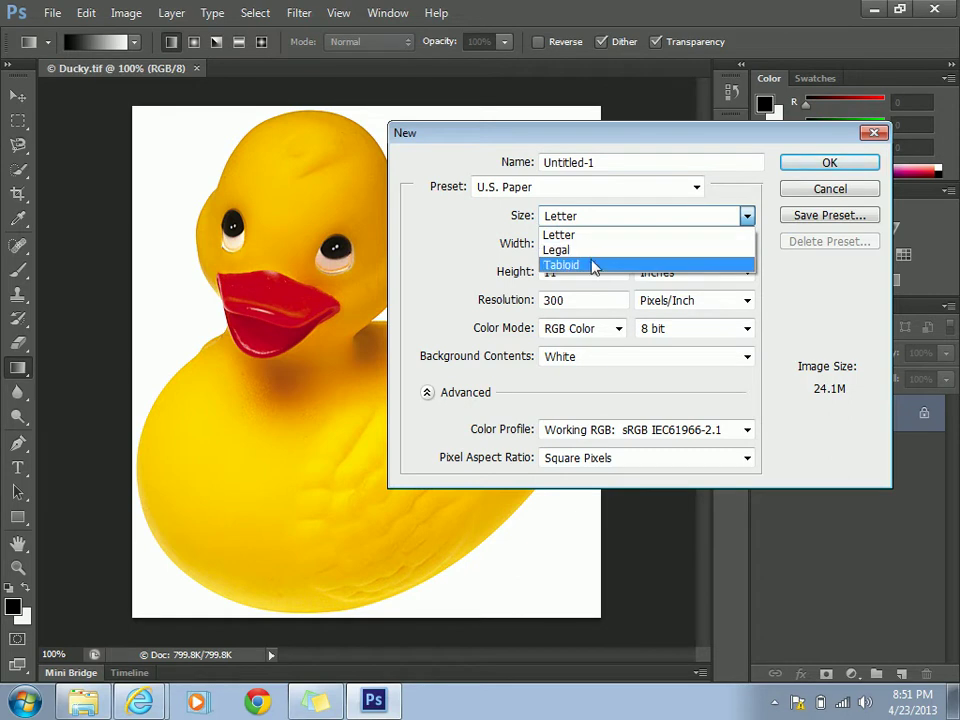
{"action": "left_click", "coordinate": [591, 236]}
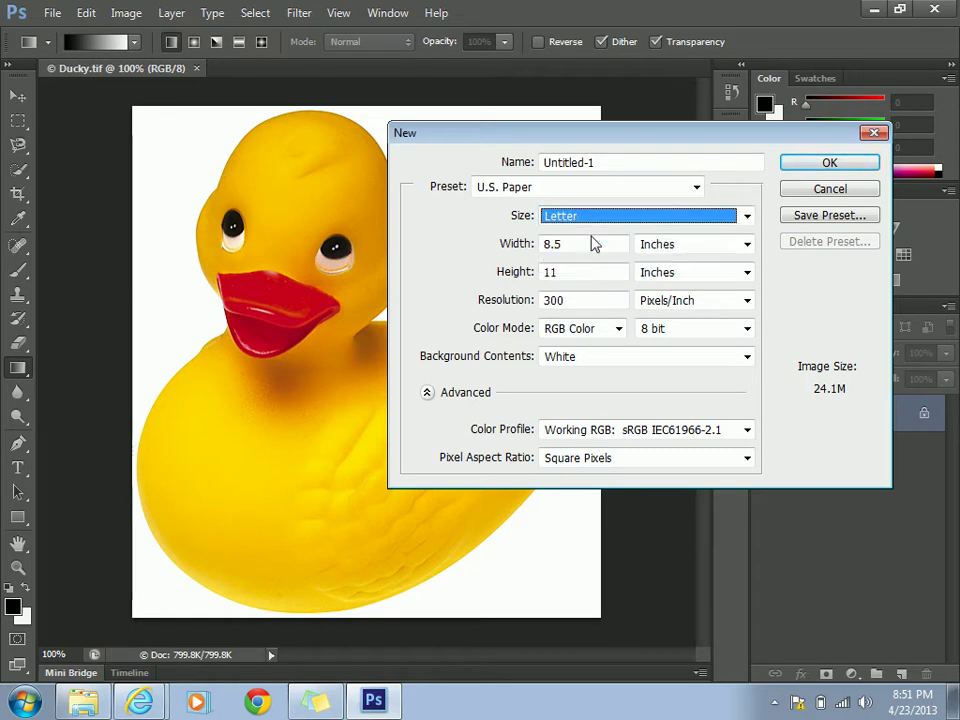
{"action": "left_click_drag", "start_coordinate": [578, 245], "coordinate": [528, 248]}
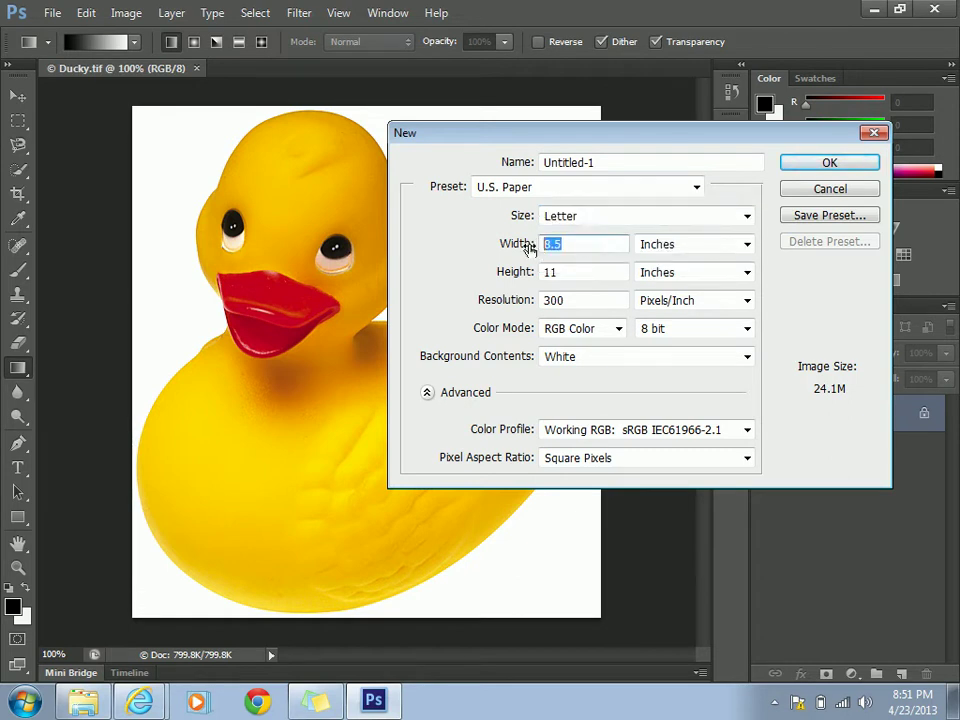
{"action": "left_click_drag", "start_coordinate": [579, 279], "coordinate": [536, 274]}
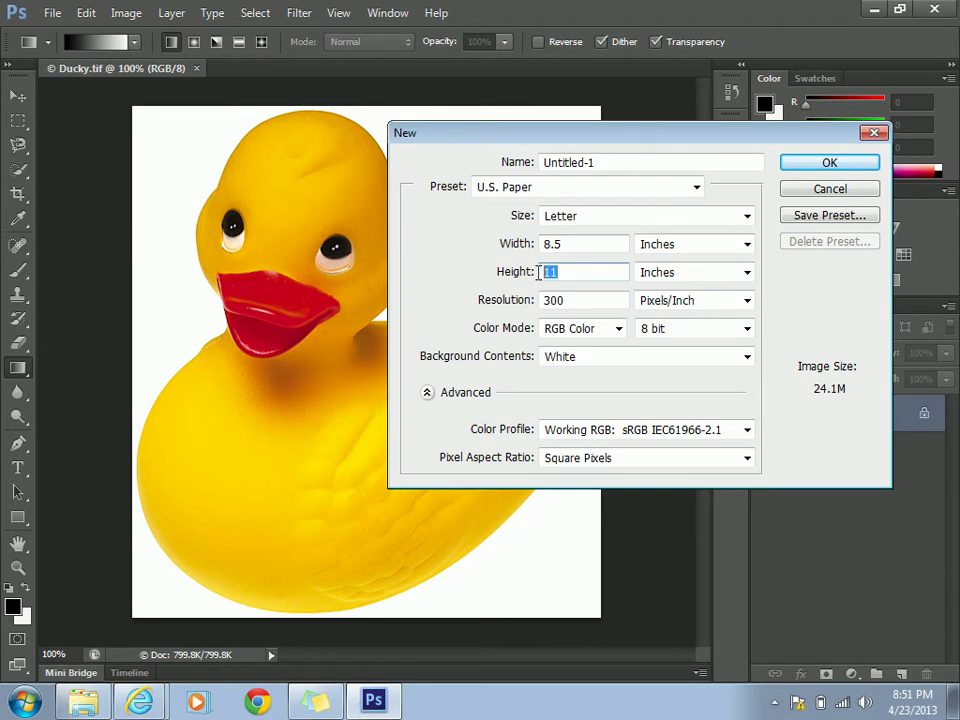
Create a U.S. Paper Legal document, 8.5 × 14 in at 300 ppi, with a White background
{"action": "left_click", "coordinate": [696, 187]}
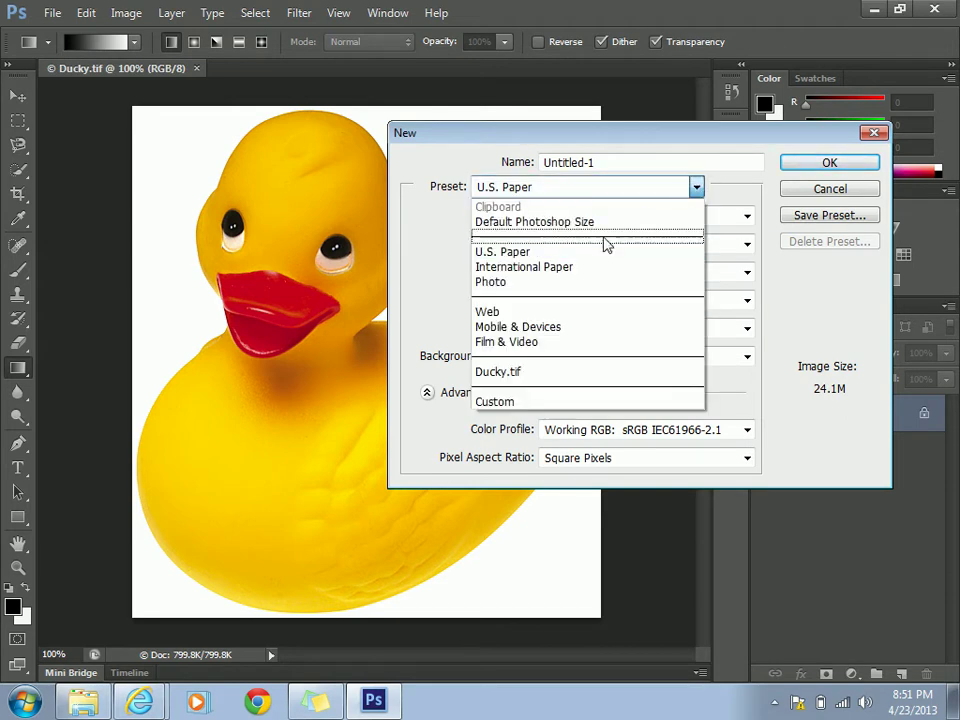
{"action": "left_click", "coordinate": [531, 313]}
{"action": "left_click", "coordinate": [696, 187]}
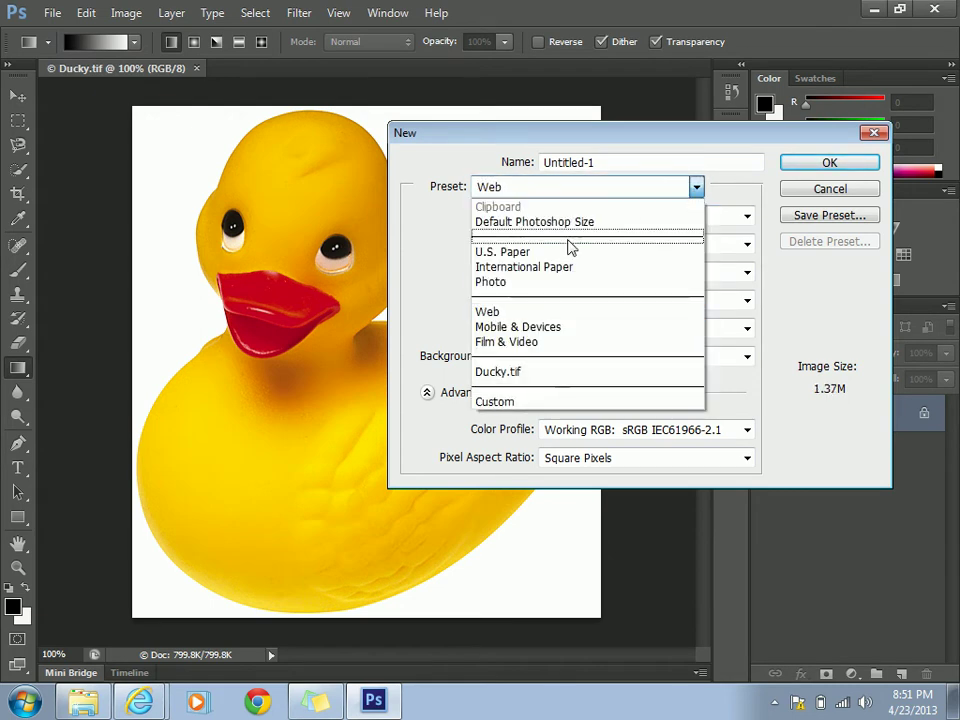
{"action": "left_click", "coordinate": [561, 252]}
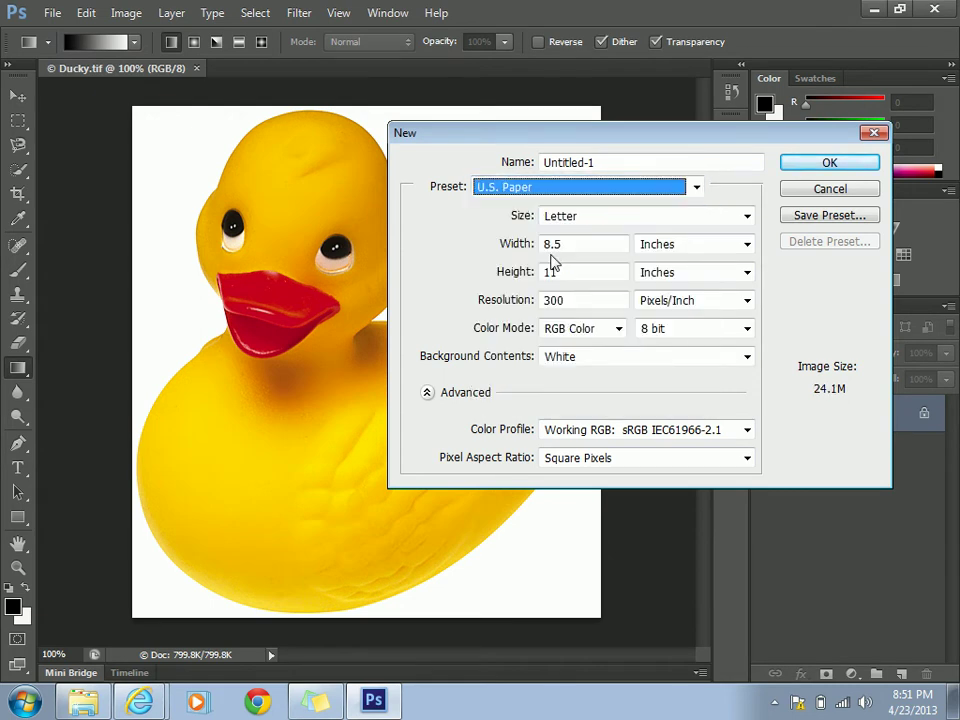
{"action": "left_click", "coordinate": [747, 217]}
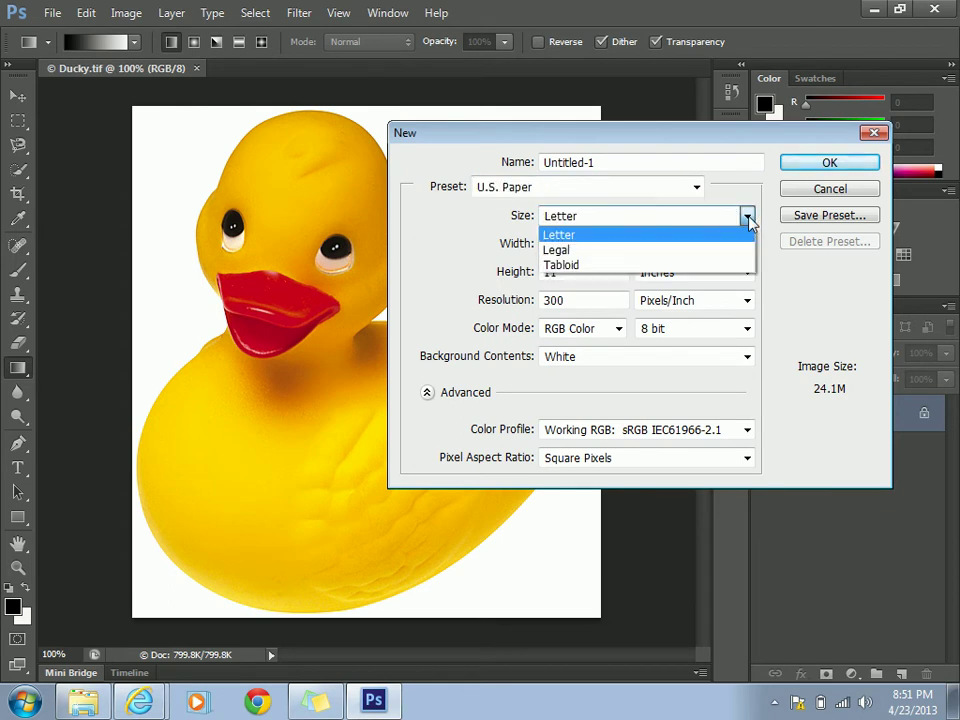
{"action": "left_click", "coordinate": [613, 254]}
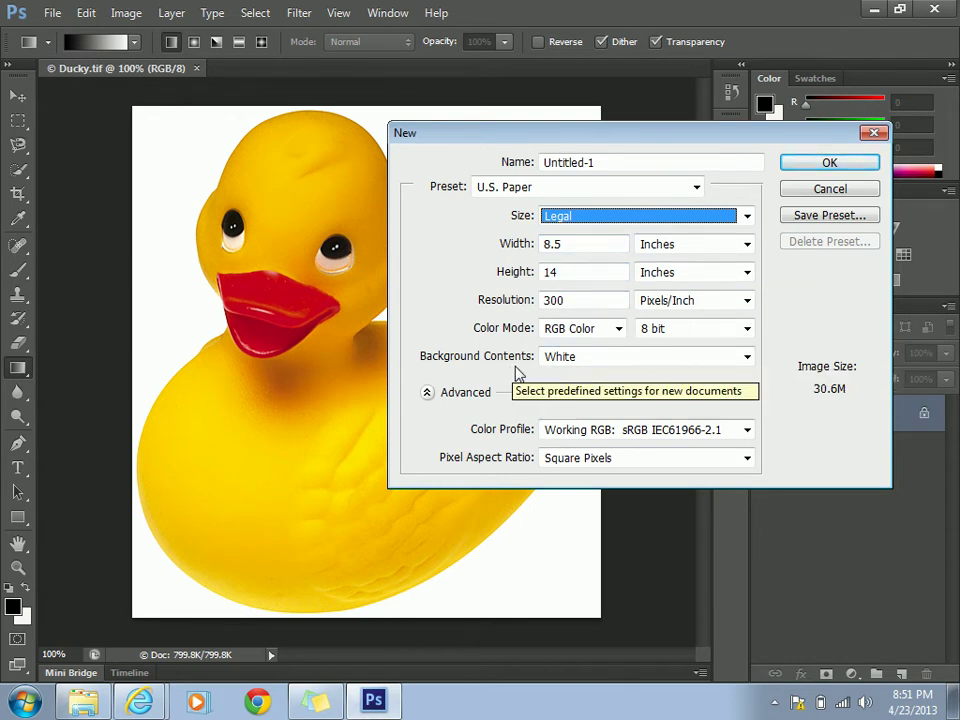
{"action": "left_click", "coordinate": [591, 366]}
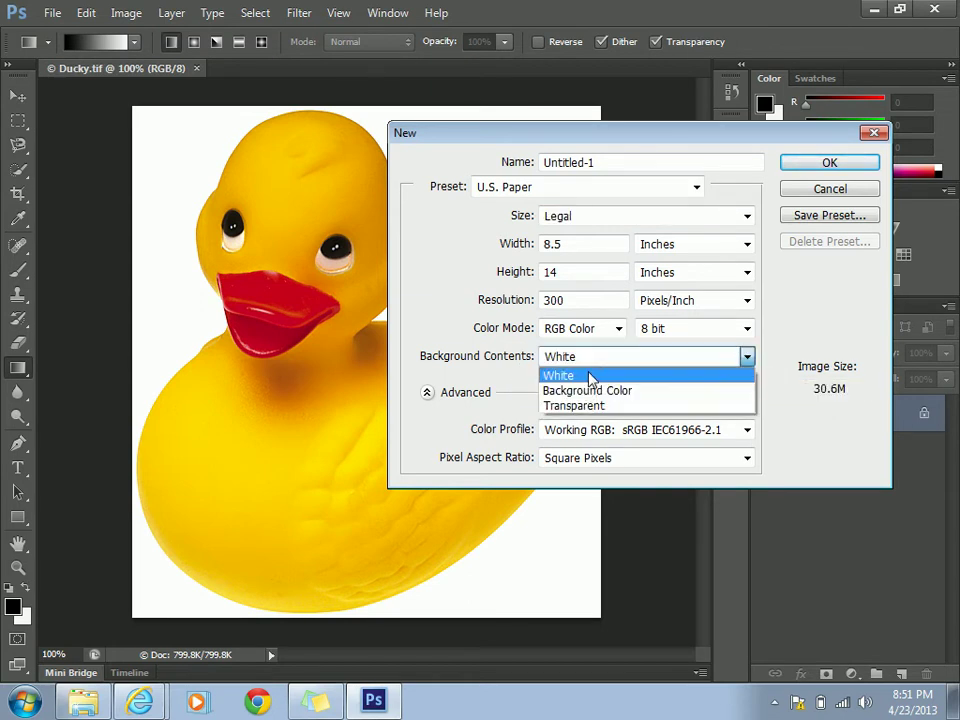
{"action": "left_click", "coordinate": [589, 376]}
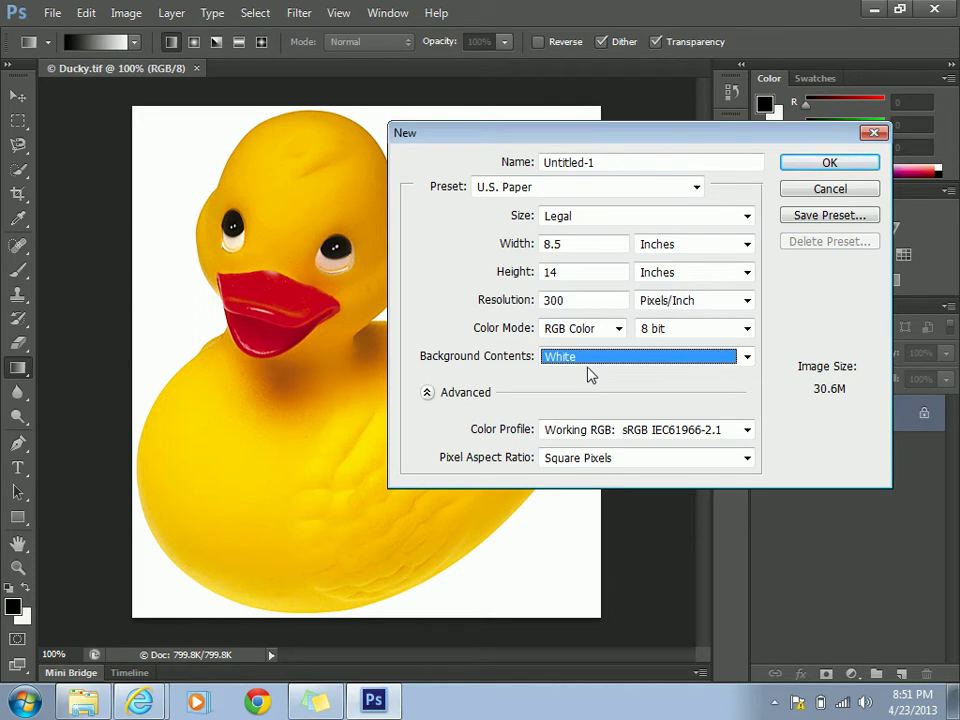
{"action": "left_click", "coordinate": [821, 166]}
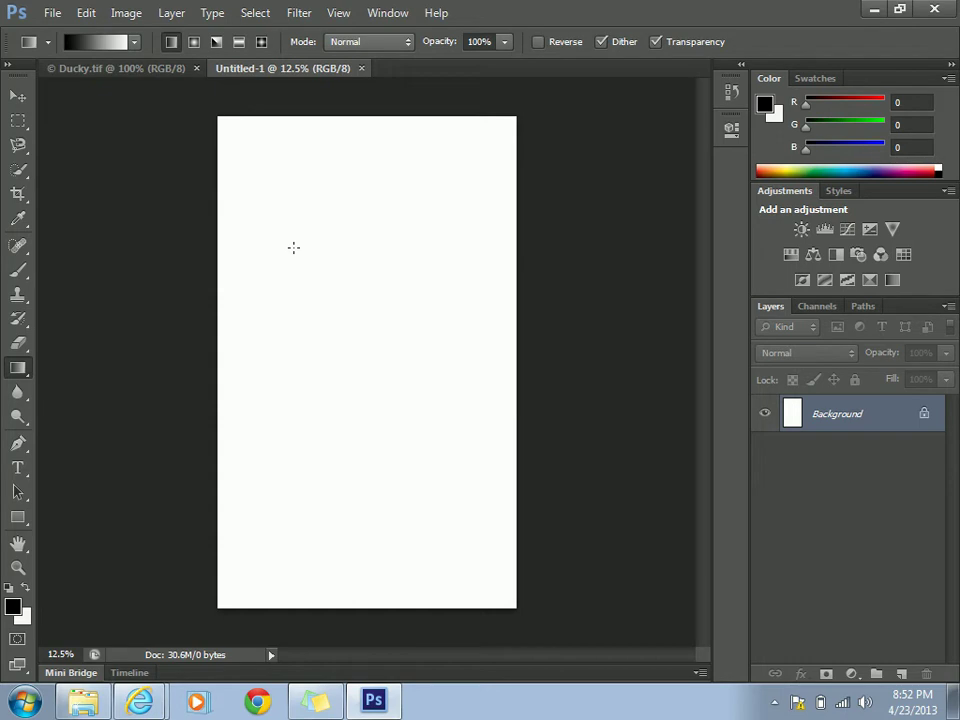
{"action": "right_click", "coordinate": [18, 368]}
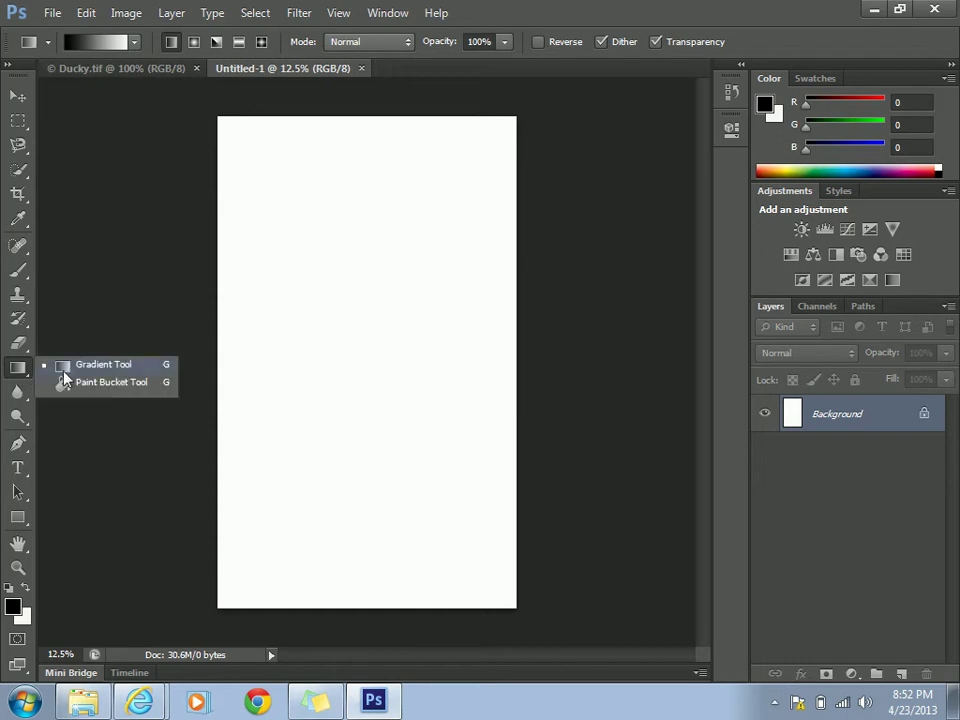
{"action": "left_click", "coordinate": [65, 369]}
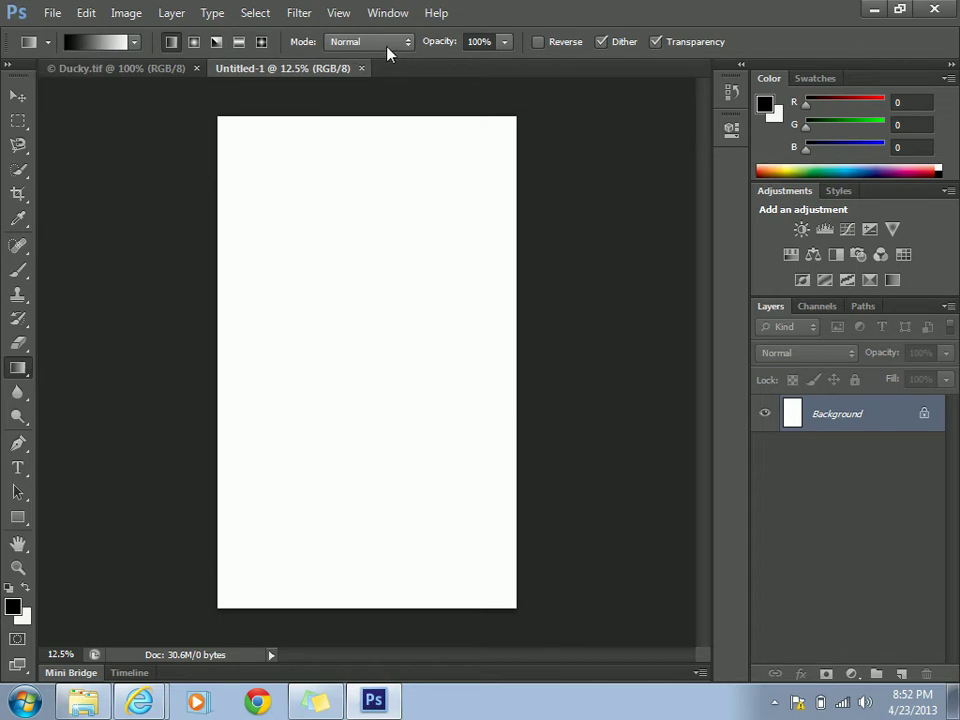
Select the Violet, Green, Orange preset in the gradient picker
{"action": "left_click", "coordinate": [135, 44]}
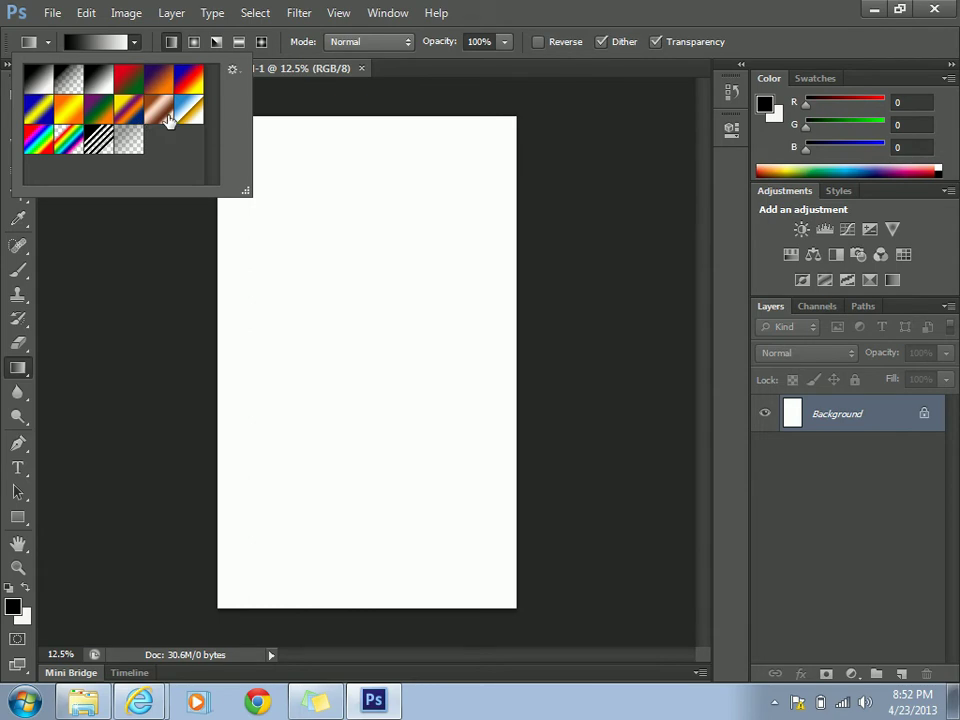
{"action": "left_click", "coordinate": [95, 113]}
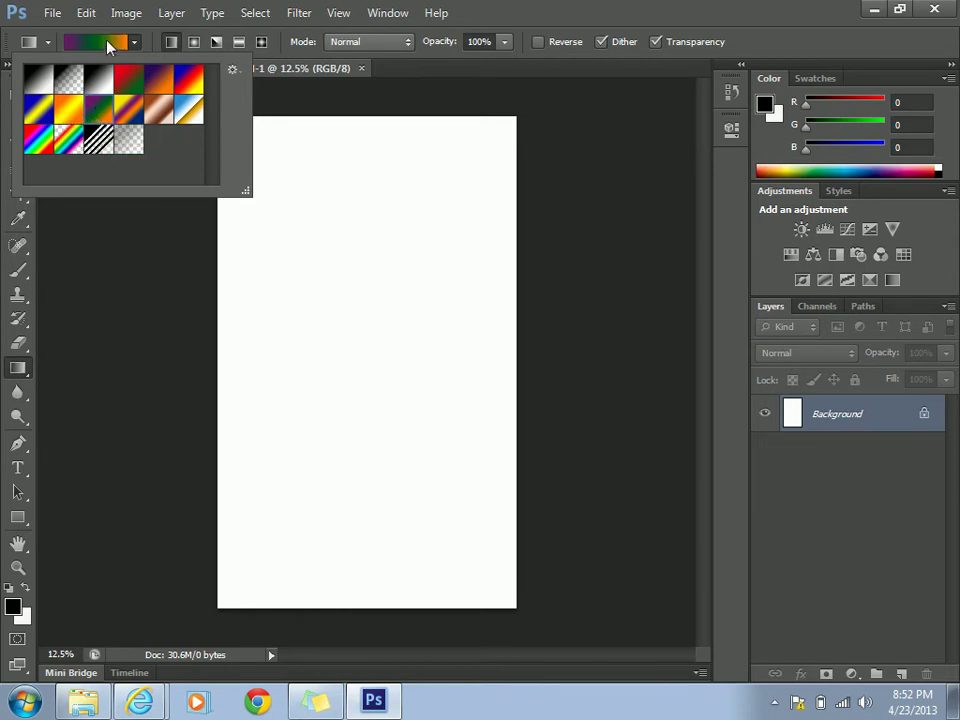
{"action": "left_click", "coordinate": [307, 206]}
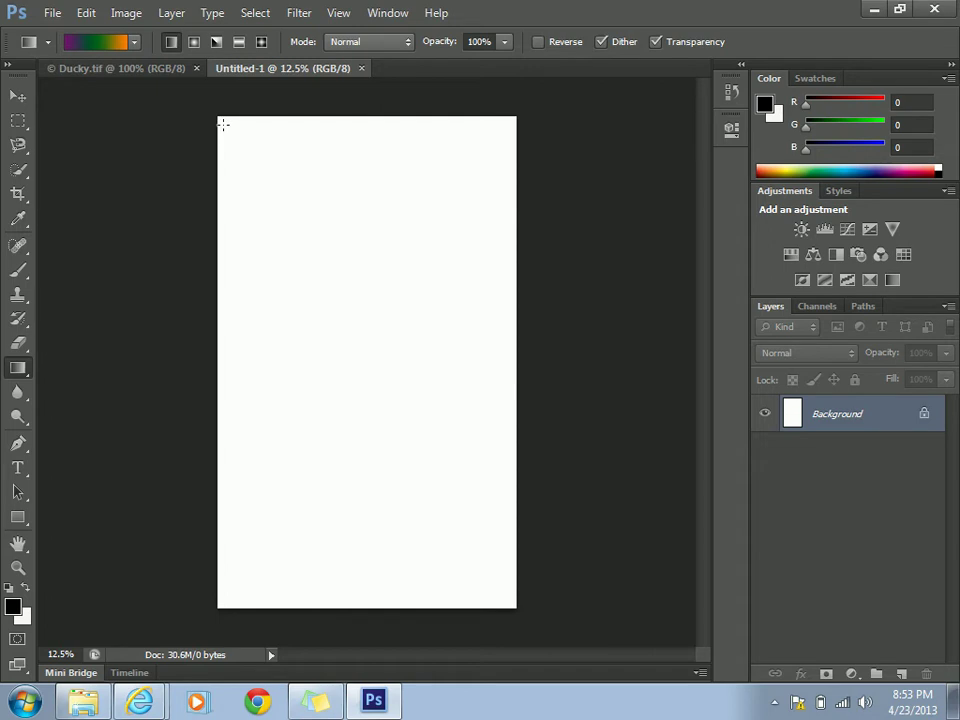
Draw the Violet, Green, Orange gradient at several angles, ending violet at top, orange bottom-left
{"action": "left_click_drag", "start_coordinate": [227, 131], "coordinate": [486, 565]}
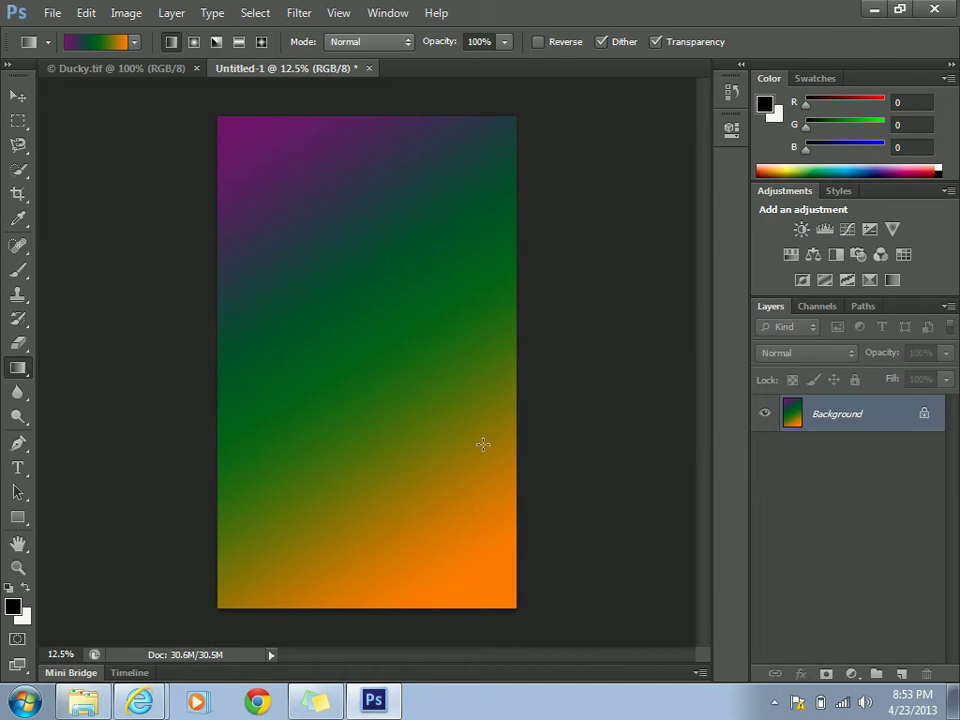
{"action": "left_click_drag", "start_coordinate": [347, 120], "coordinate": [362, 507]}
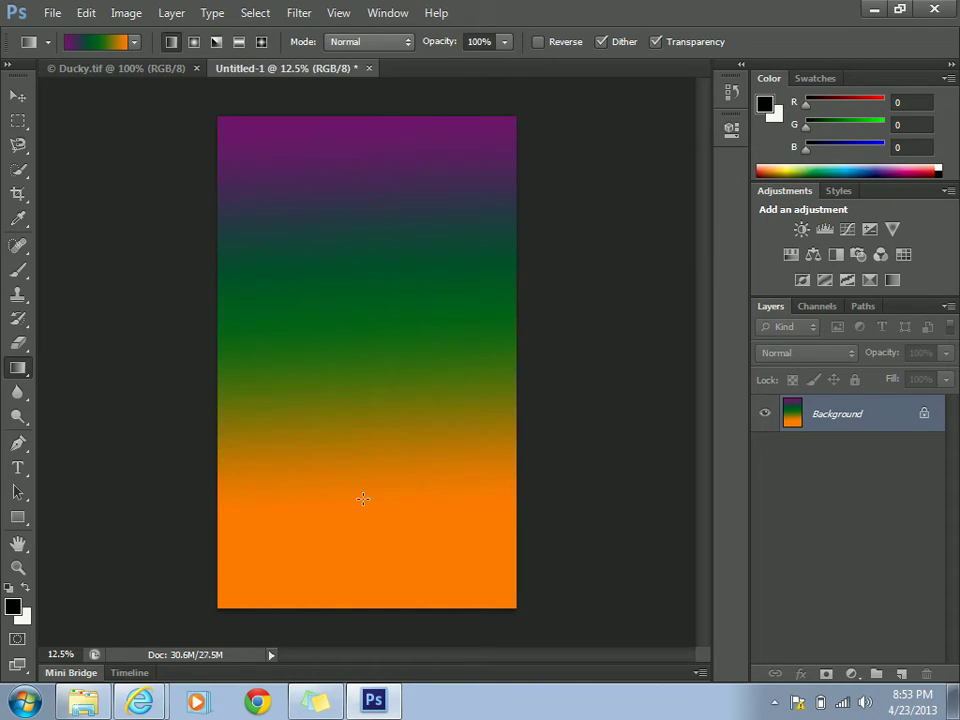
{"action": "left_click_drag", "start_coordinate": [508, 387], "coordinate": [238, 384]}
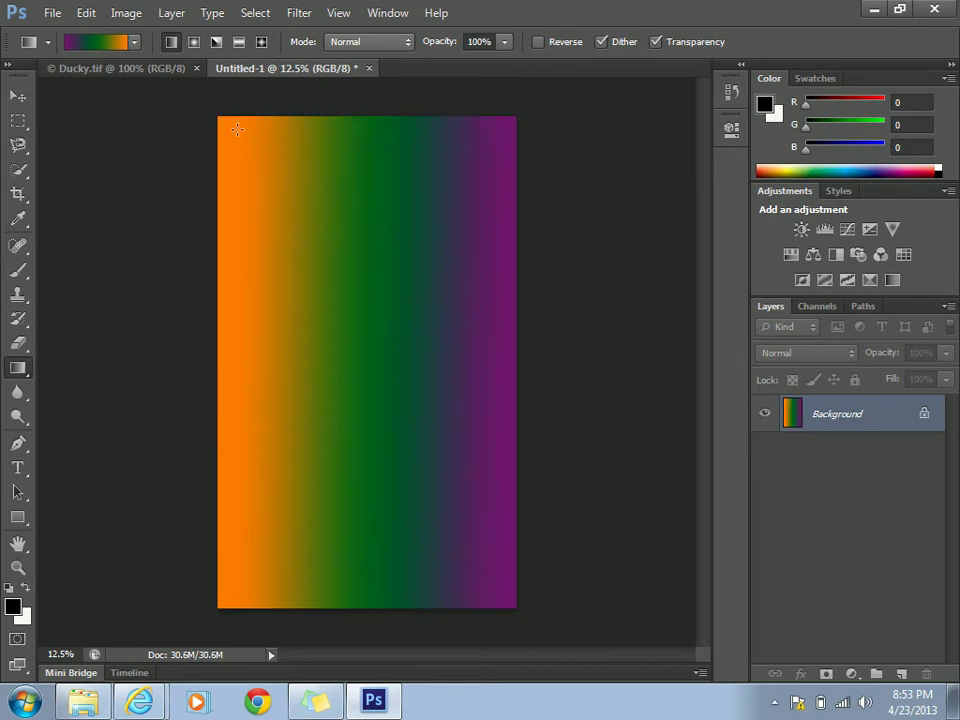
{"action": "left_click_drag", "start_coordinate": [236, 124], "coordinate": [403, 370]}
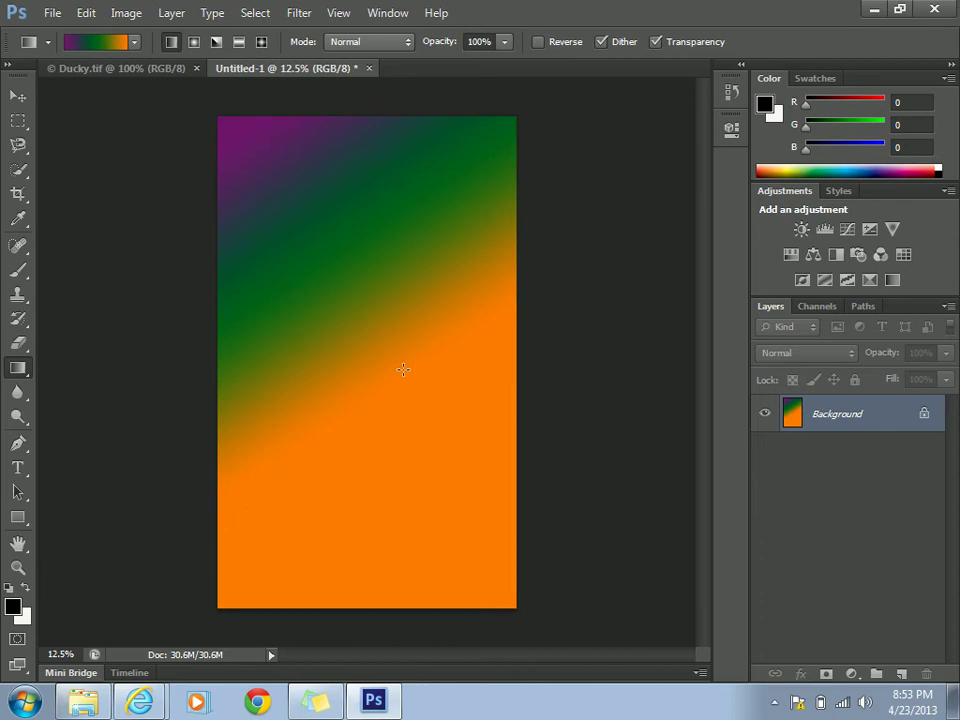
{"action": "left_click_drag", "start_coordinate": [467, 171], "coordinate": [265, 632]}
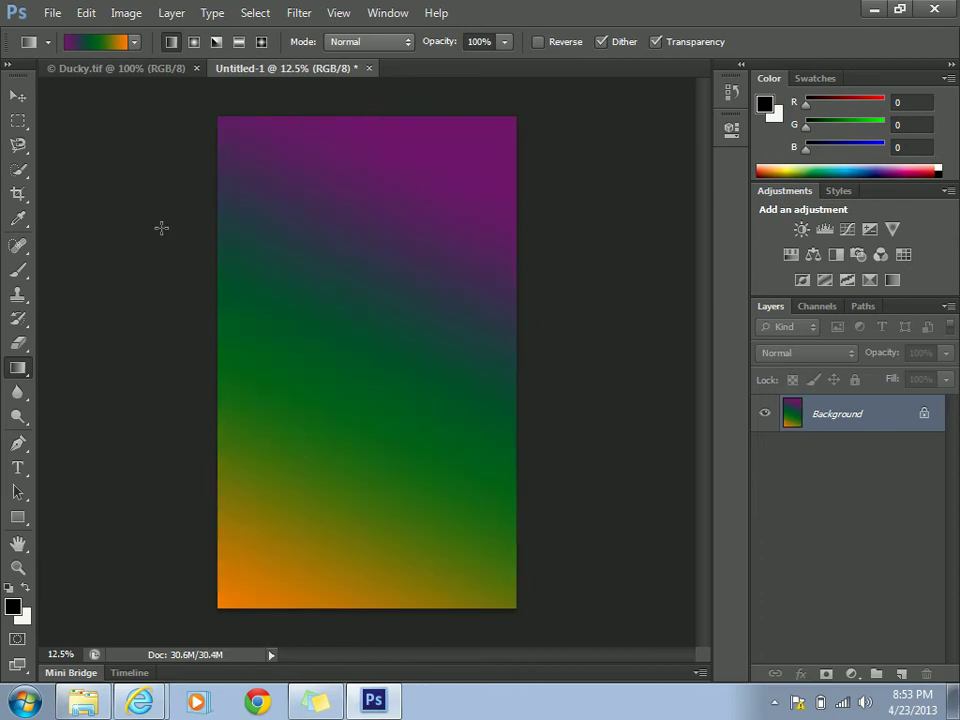
{"action": "left_click", "coordinate": [134, 42]}
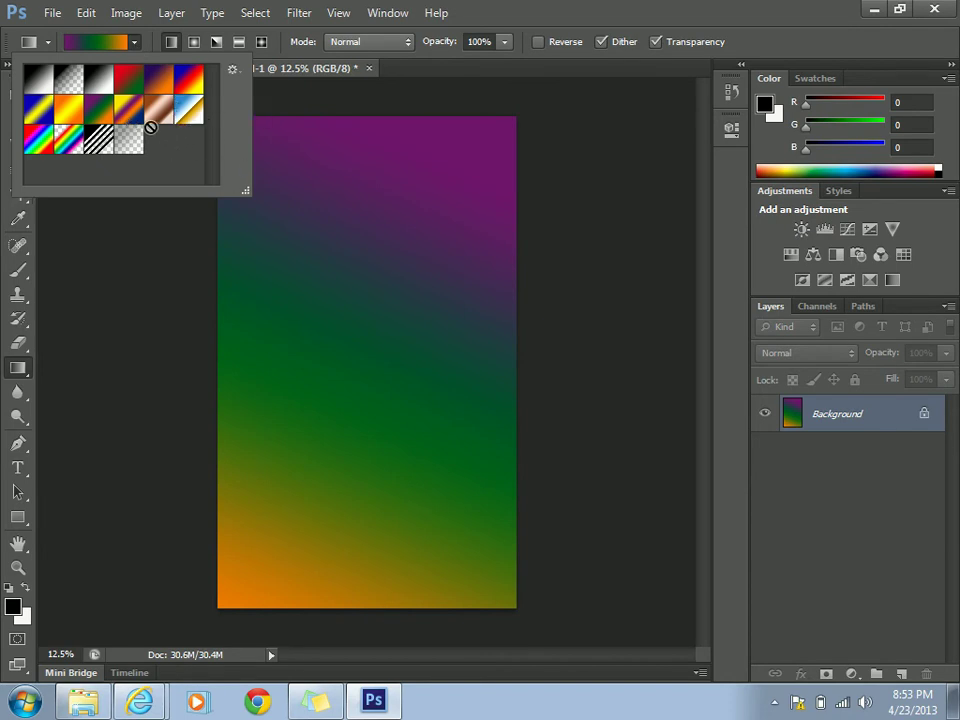
Append the Metals gradient set to the current gradient presets
{"action": "left_click", "coordinate": [234, 74]}
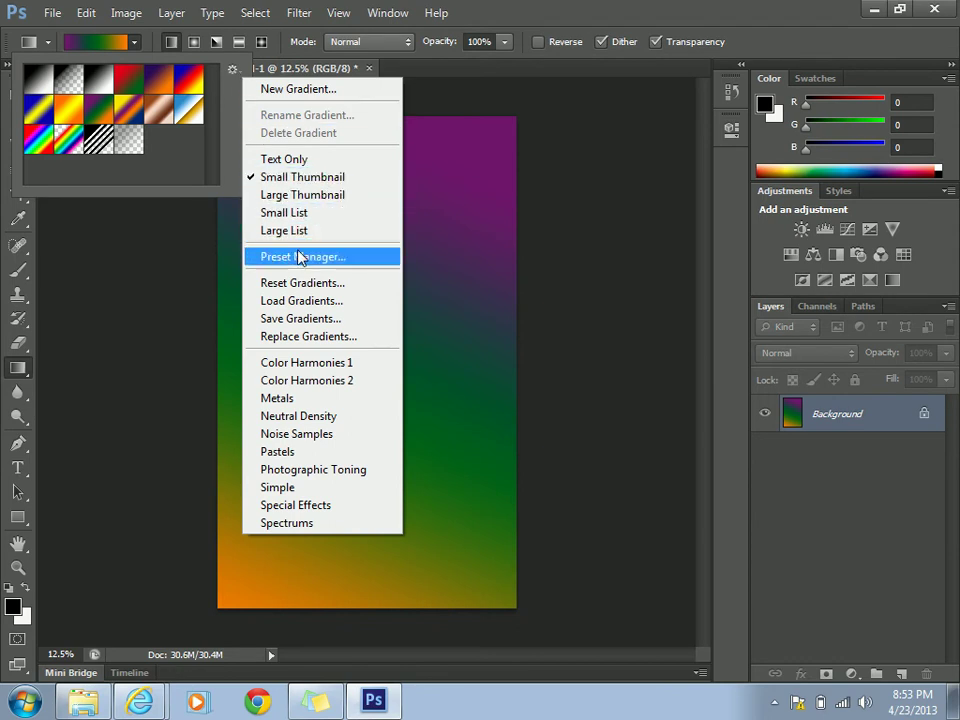
{"action": "left_click", "coordinate": [303, 400]}
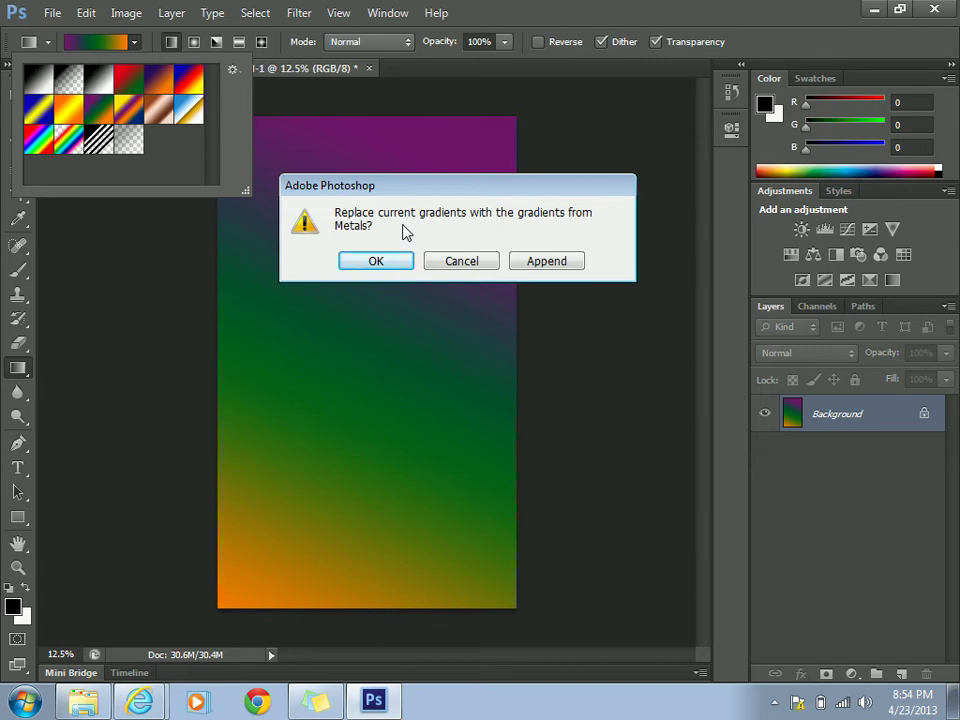
{"action": "left_click", "coordinate": [563, 265]}
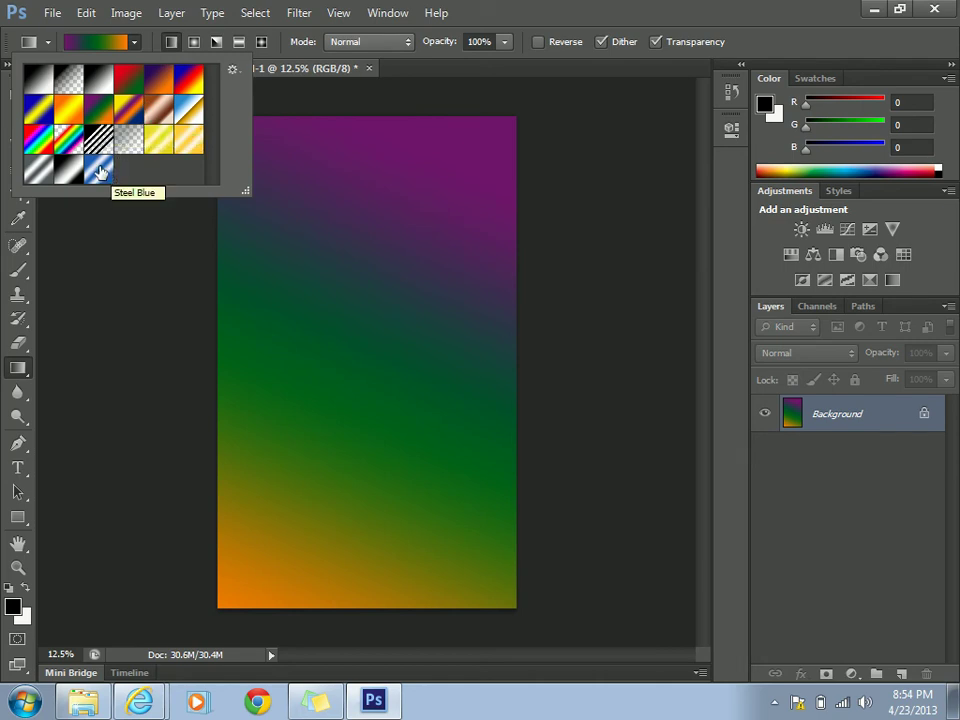
Fill the page with a grey-white Metals gradient as broad diagonal silver bands
{"action": "left_click", "coordinate": [33, 126]}
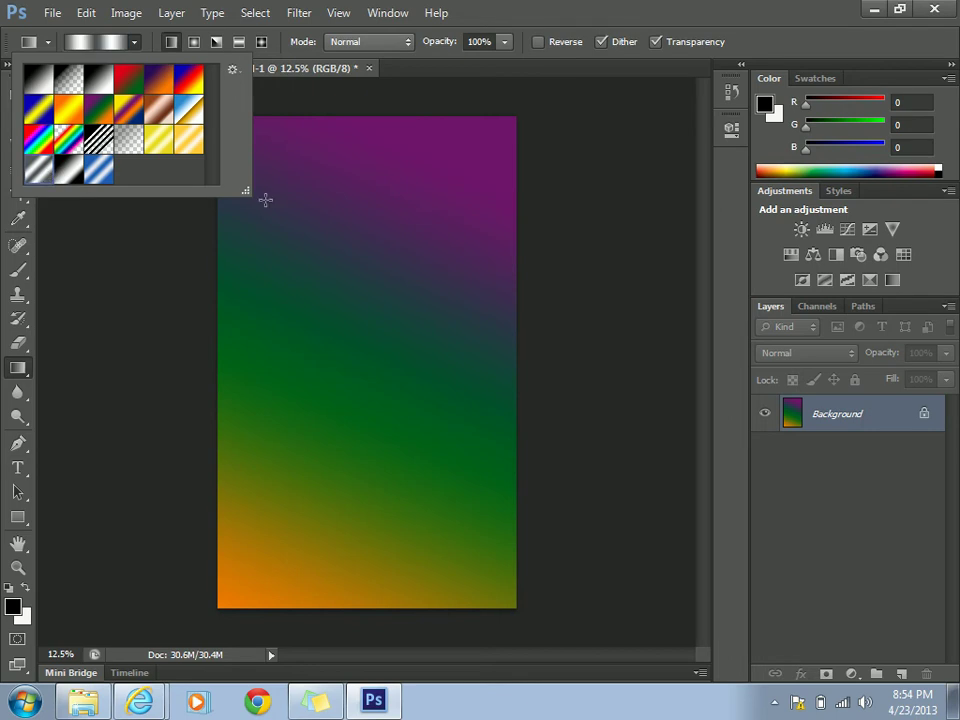
{"action": "left_click", "coordinate": [261, 182]}
{"action": "left_click_drag", "start_coordinate": [274, 150], "coordinate": [403, 345]}
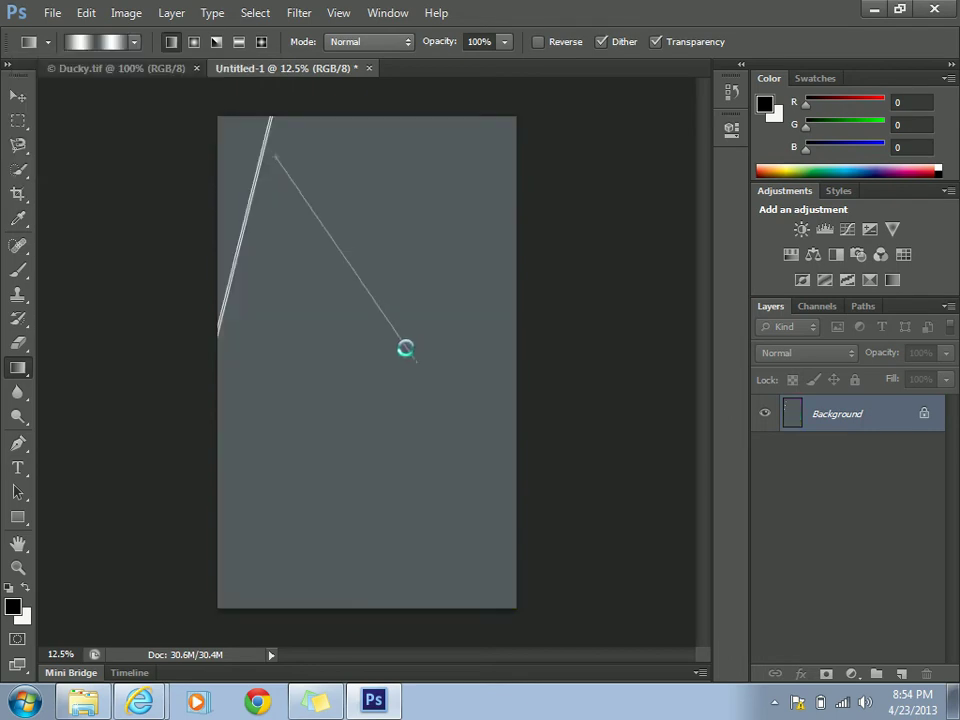
{"action": "left_click_drag", "start_coordinate": [347, 279], "coordinate": [390, 467]}
{"action": "left_click_drag", "start_coordinate": [265, 148], "coordinate": [375, 314]}
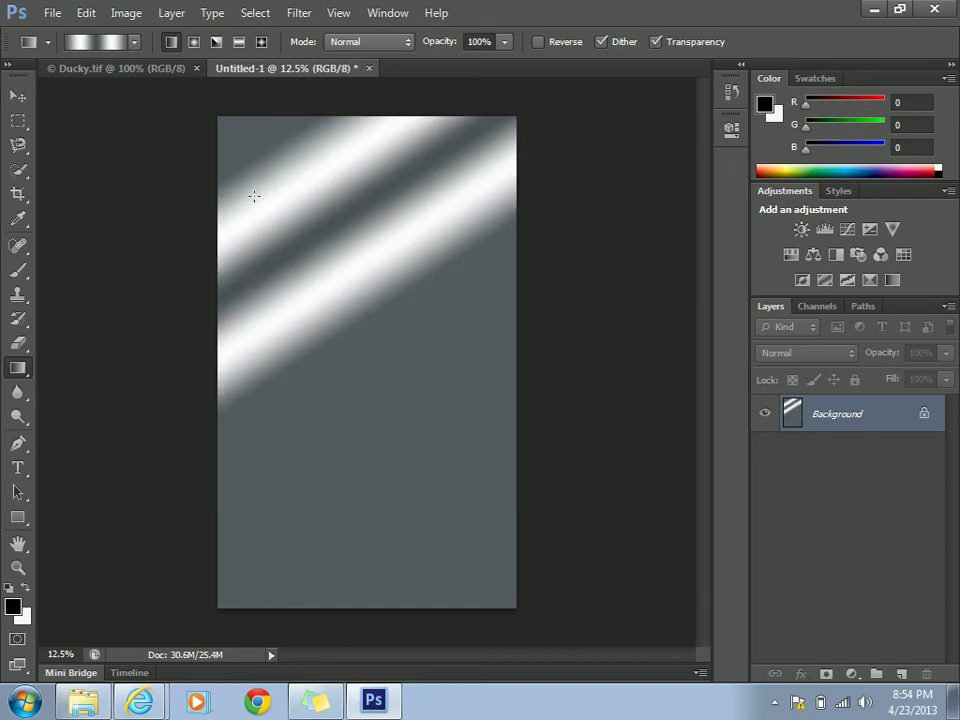
{"action": "left_click_drag", "start_coordinate": [231, 128], "coordinate": [491, 588]}
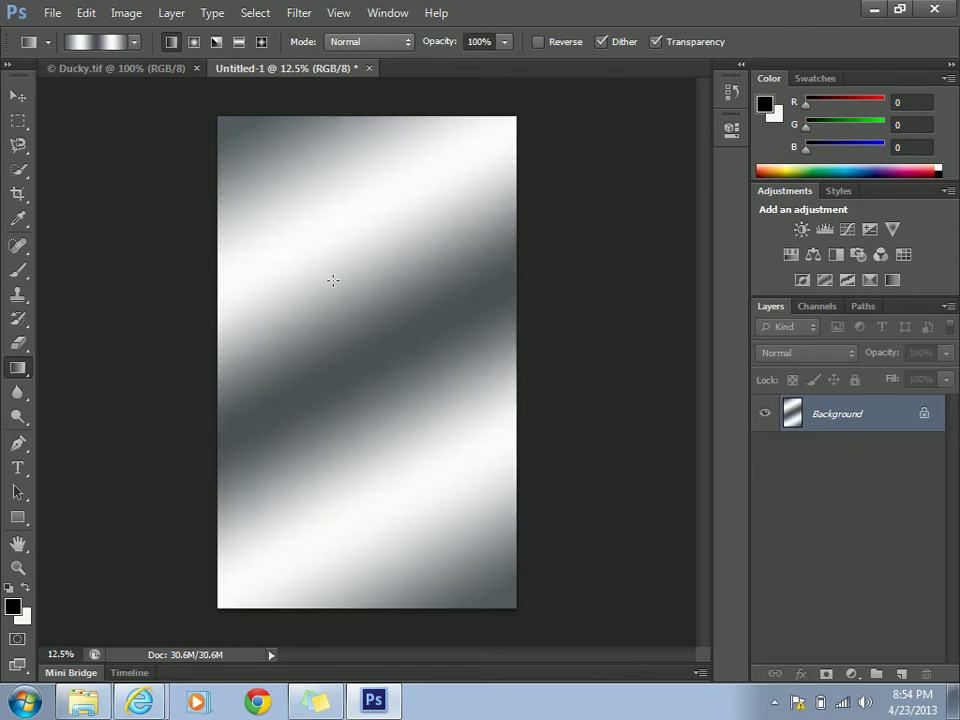
{"action": "left_click_drag", "start_coordinate": [230, 133], "coordinate": [311, 230]}
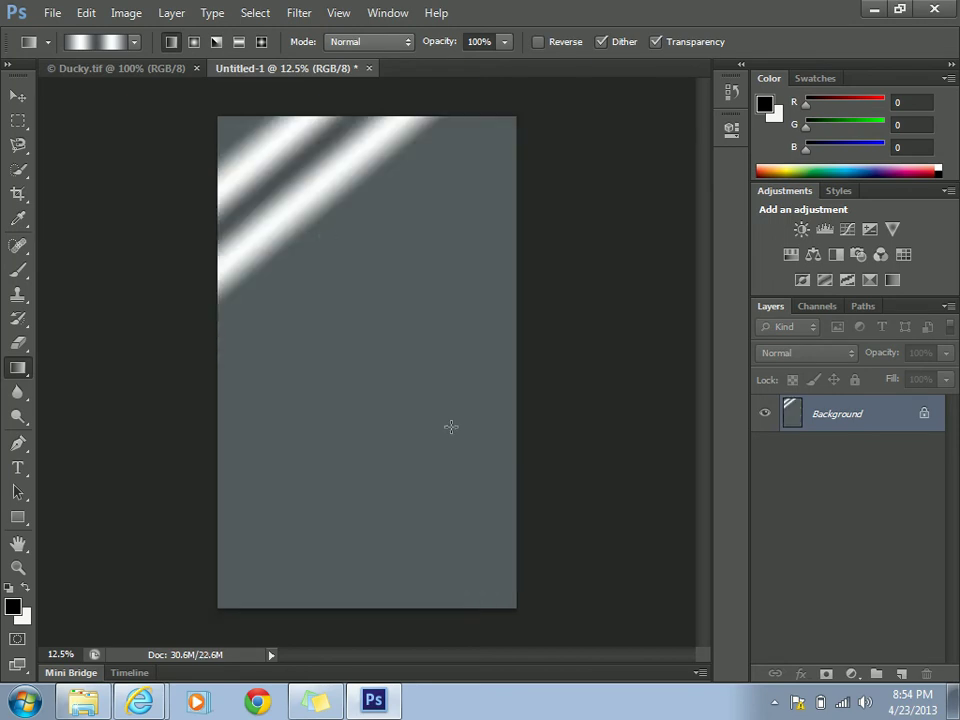
{"action": "left_click_drag", "start_coordinate": [512, 601], "coordinate": [476, 561]}
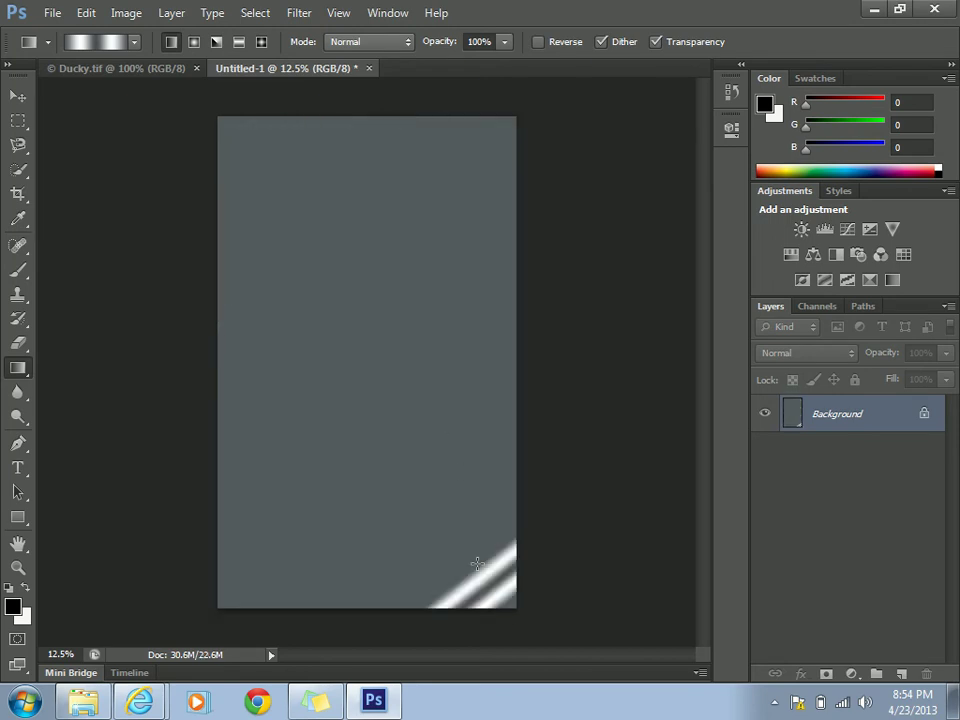
{"action": "left_click_drag", "start_coordinate": [236, 131], "coordinate": [420, 471]}
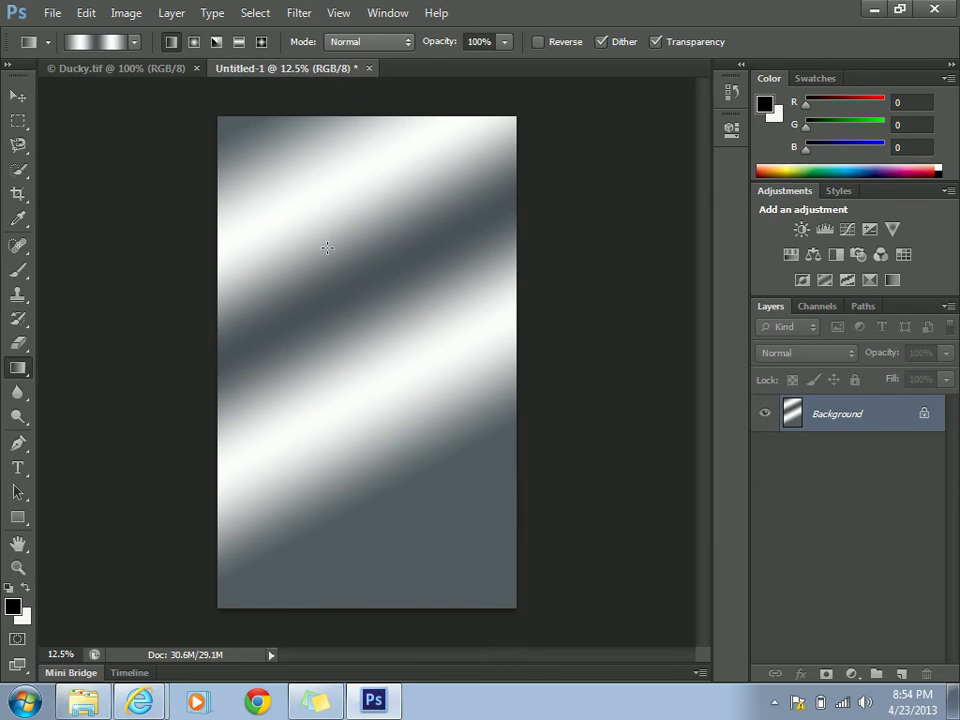
Append the Noise Samples gradient set to the current presets
{"action": "left_click", "coordinate": [134, 42]}
{"action": "left_click", "coordinate": [232, 69]}
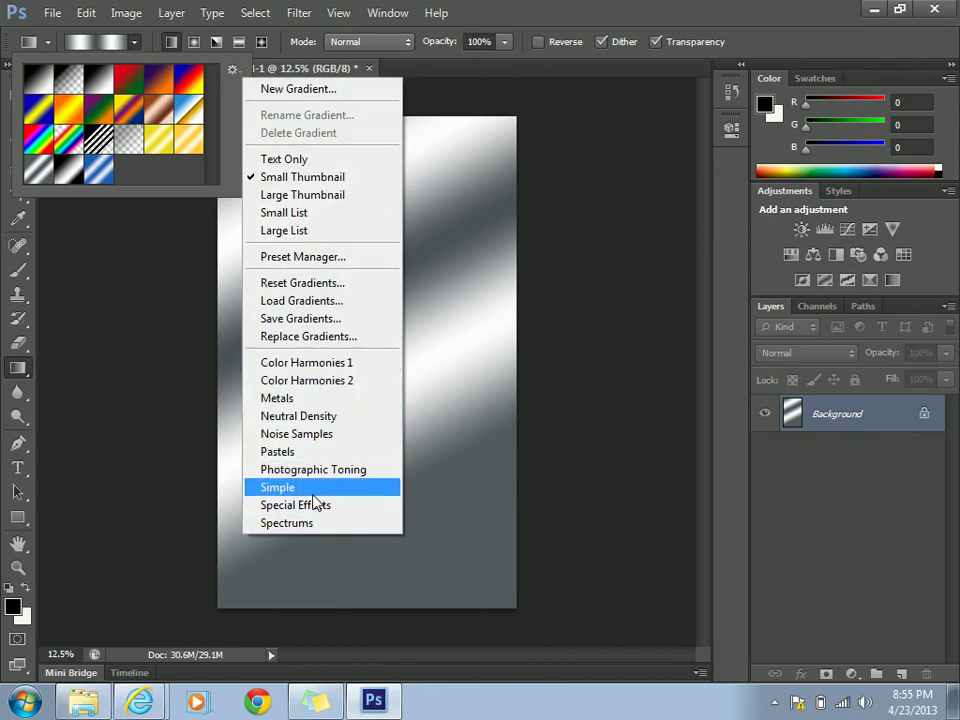
{"action": "left_click", "coordinate": [313, 446]}
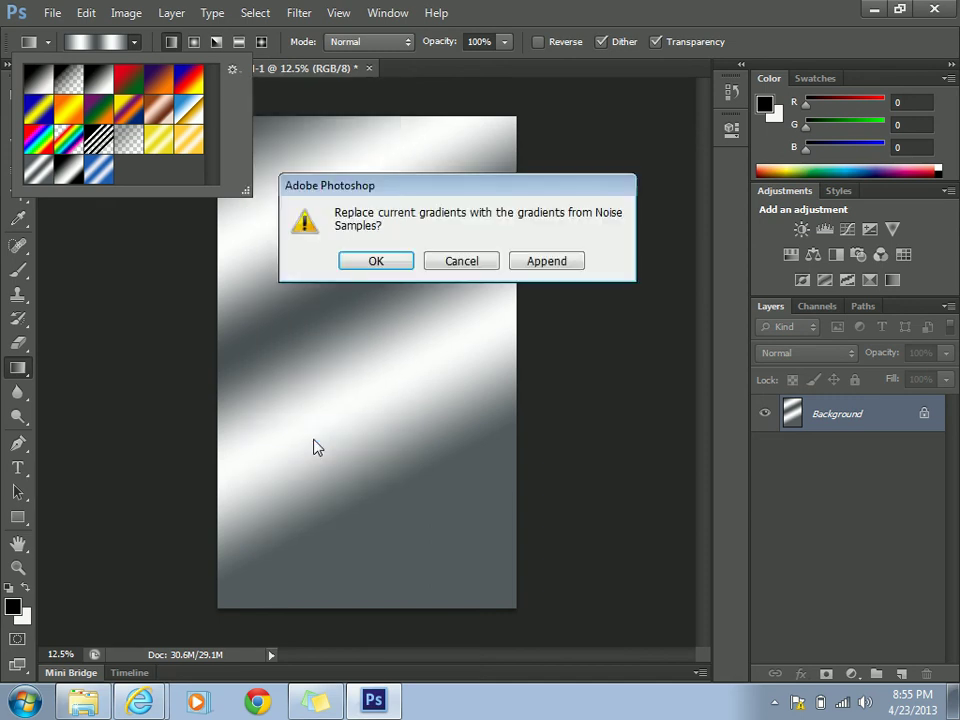
{"action": "left_click", "coordinate": [562, 264]}
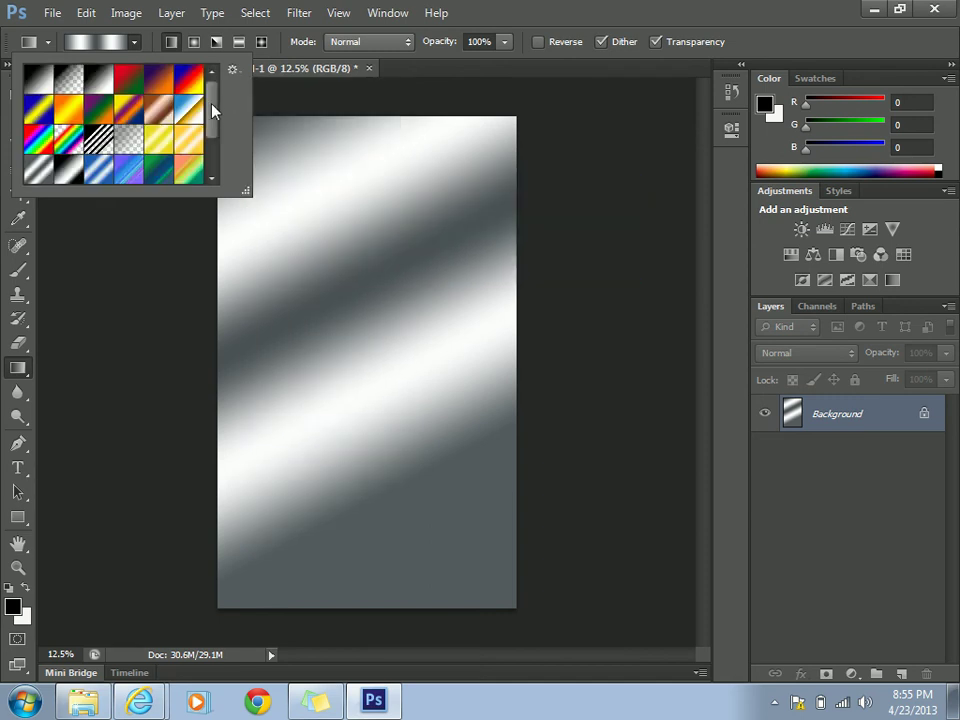
Fill the page with the yellow-pink noise gradient, pink at the top
{"action": "left_click_drag", "start_coordinate": [213, 110], "coordinate": [214, 171]}
{"action": "left_click", "coordinate": [188, 141]}
{"action": "left_click_drag", "start_coordinate": [340, 177], "coordinate": [446, 521]}
{"action": "mouse_move", "coordinate": [396, 481]}
{"action": "left_mouse_down"}
{"action": "mouse_move", "coordinate": [302, 241]}
{"action": "mouse_move", "coordinate": [289, 181]}
{"action": "left_mouse_up"}
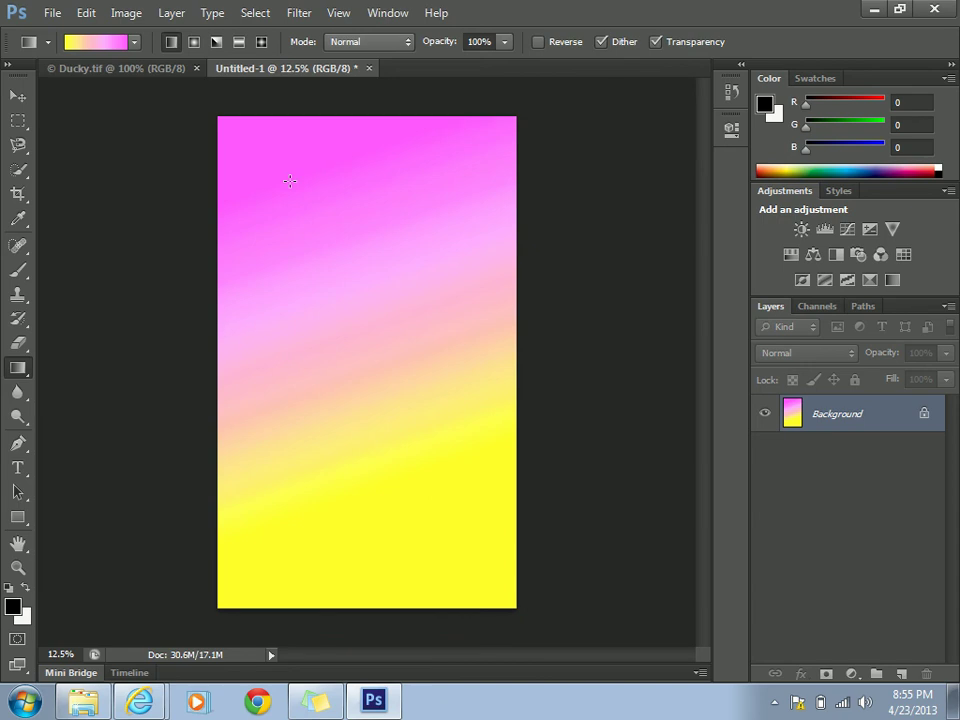
Load the black-to-white Foreground to Background preset into the Gradient Editor
{"action": "left_click", "coordinate": [134, 47]}
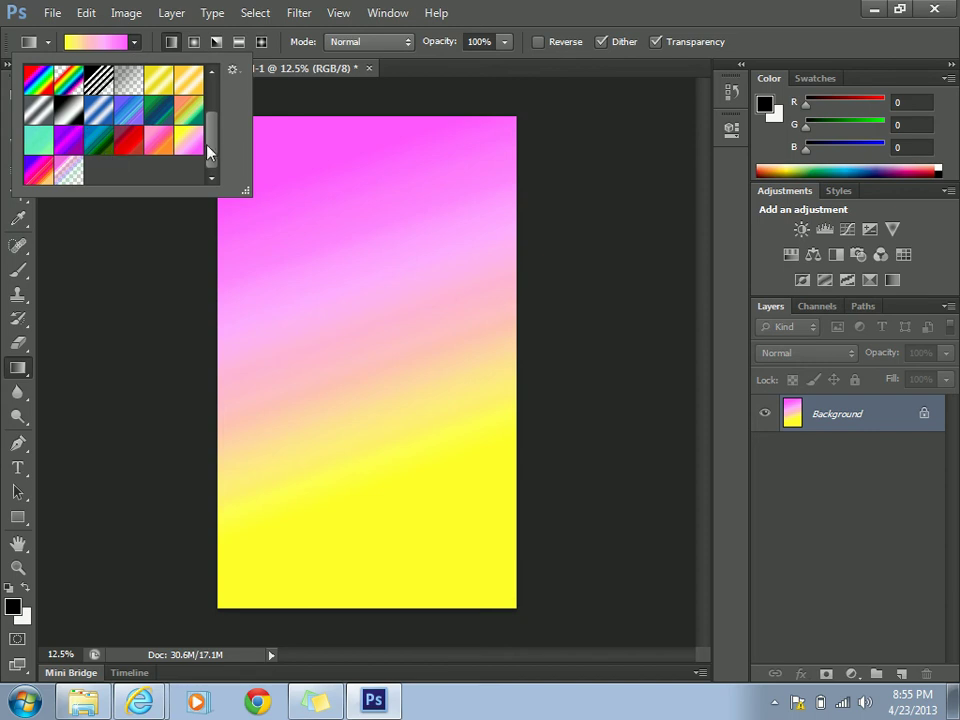
{"action": "scroll", "coordinate": [210, 152], "scroll_direction": "up", "scroll_amount": 5}
{"action": "left_click", "coordinate": [42, 70]}
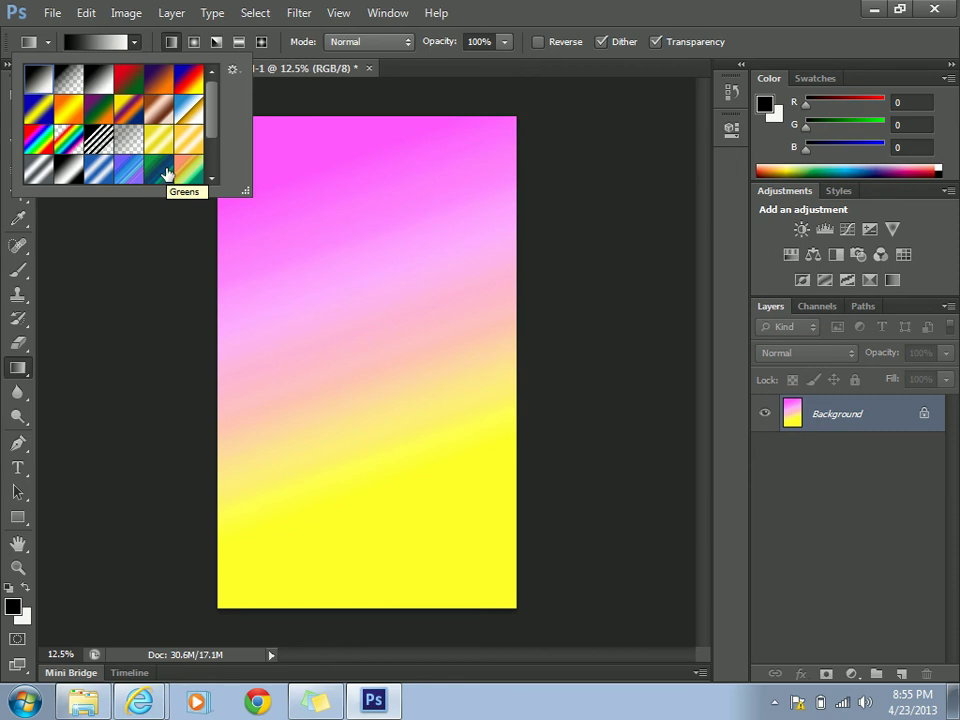
{"action": "left_click", "coordinate": [107, 45]}
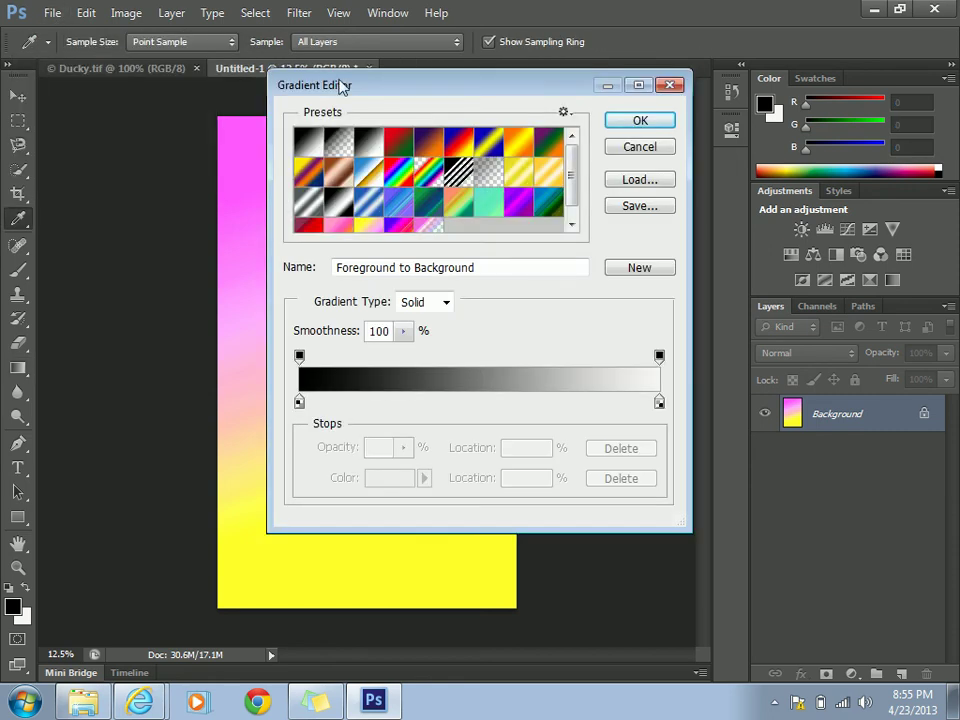
{"action": "left_click", "coordinate": [643, 149]}
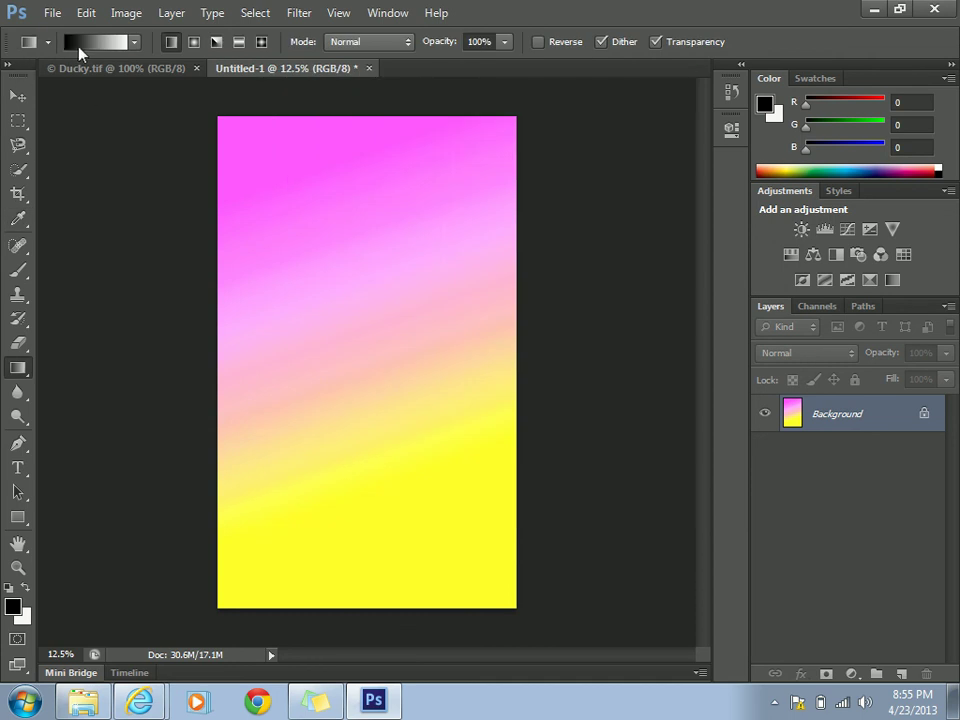
{"action": "left_click", "coordinate": [133, 45]}
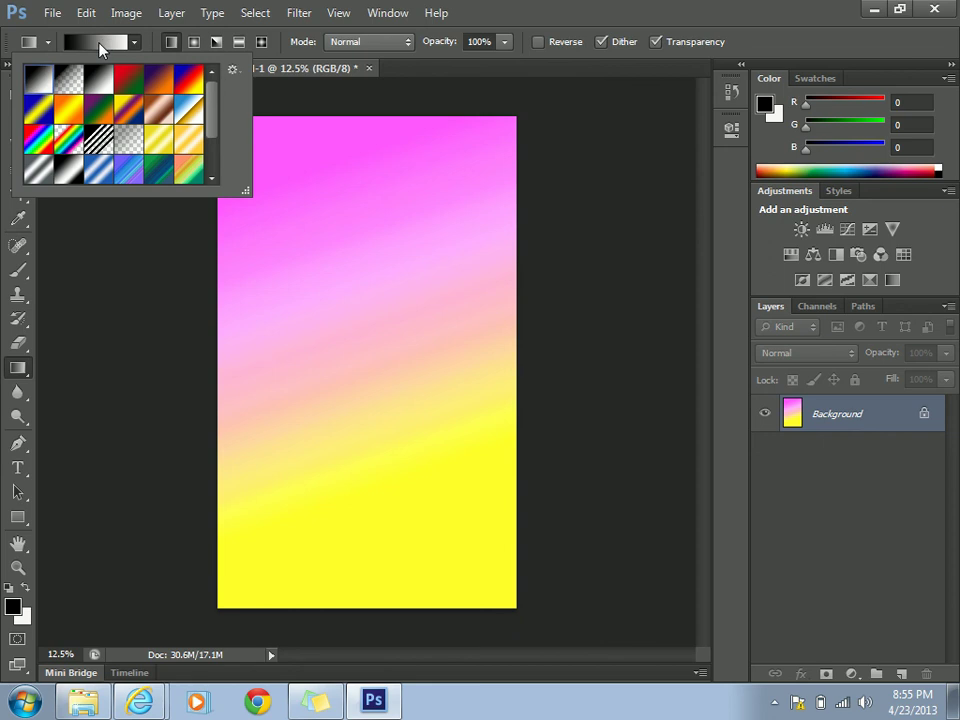
{"action": "left_click", "coordinate": [99, 45]}
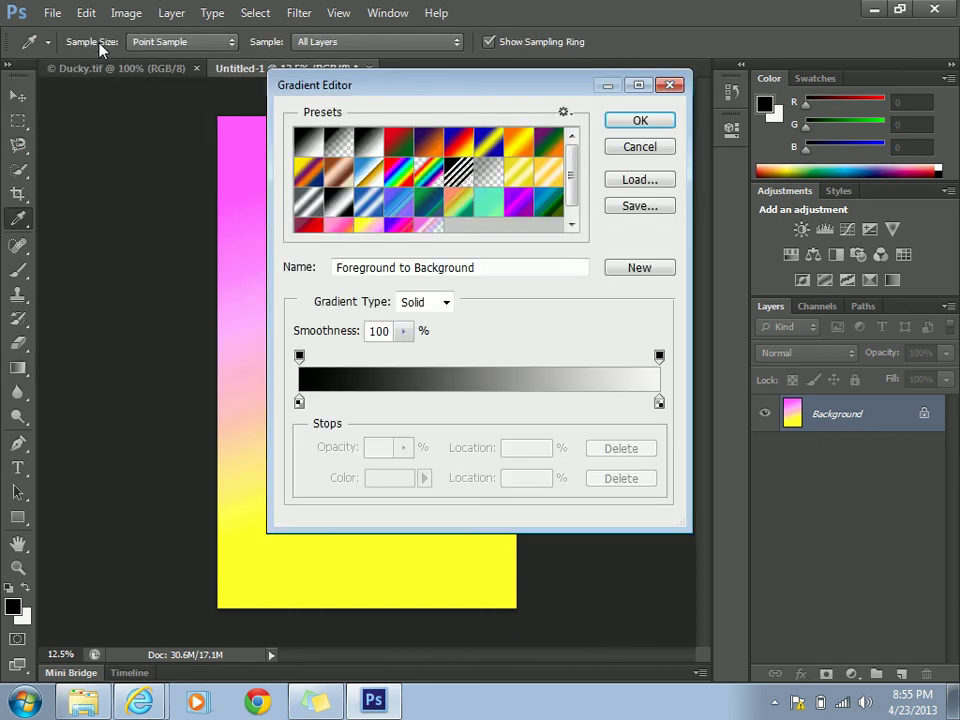
Set the gradient's left colour stop to red ea0a0a
{"action": "left_click", "coordinate": [299, 404]}
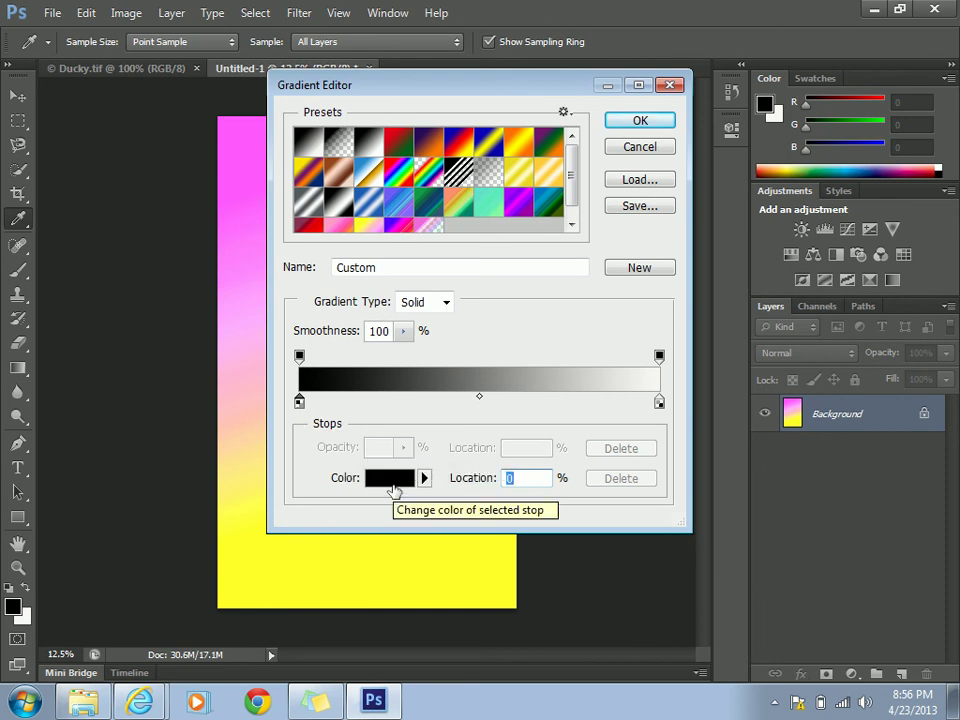
{"action": "left_click", "coordinate": [392, 485]}
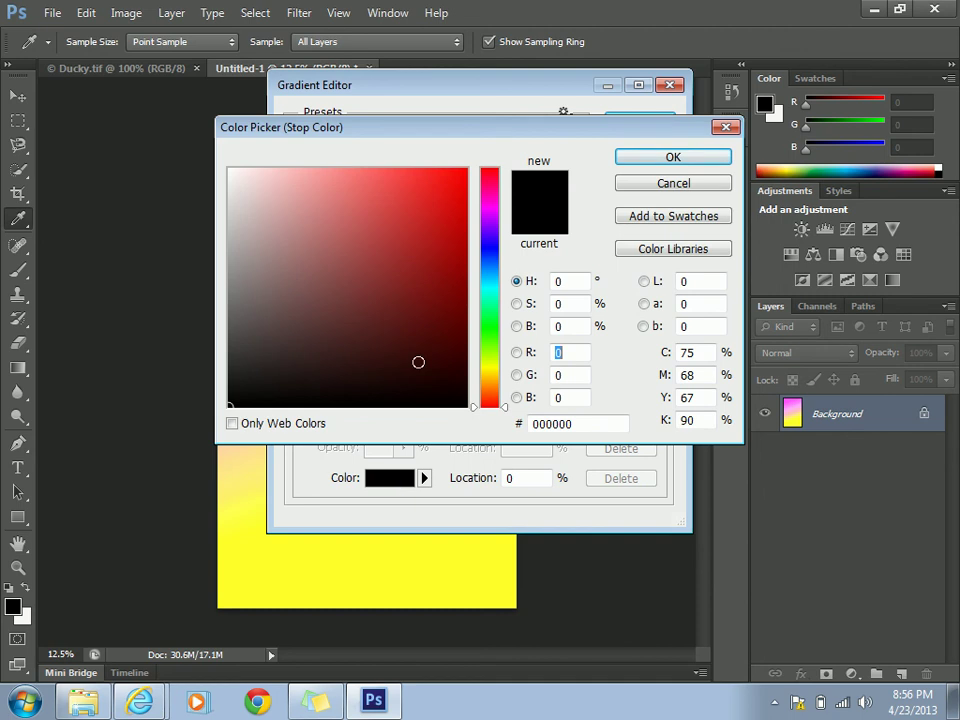
{"action": "left_click", "coordinate": [456, 182]}
{"action": "left_click", "coordinate": [459, 207]}
{"action": "left_click", "coordinate": [456, 188]}
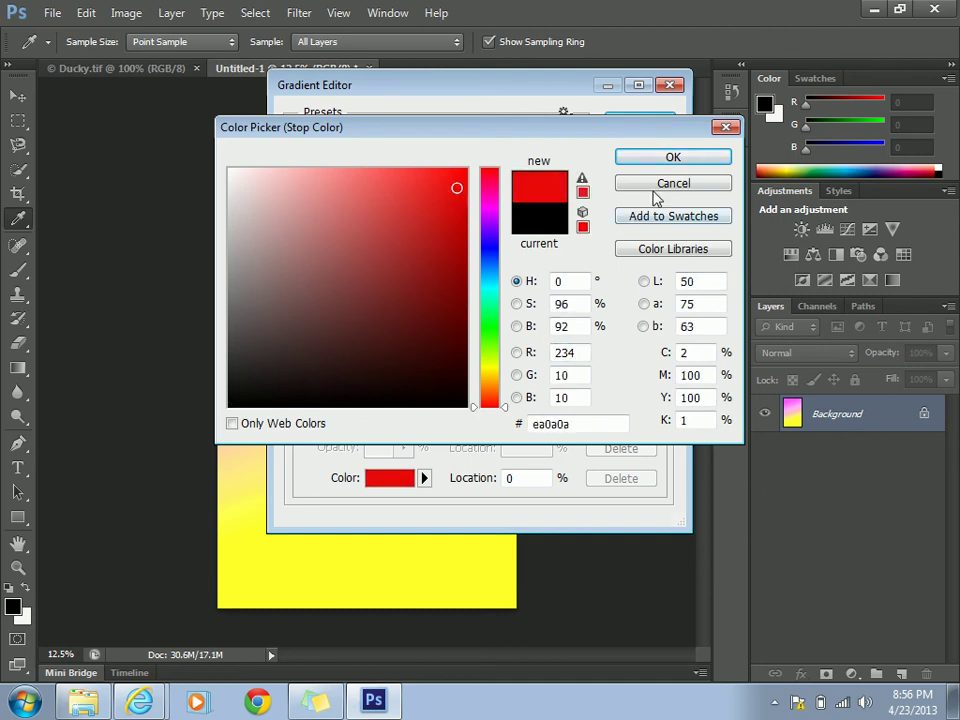
{"action": "left_click", "coordinate": [688, 163]}
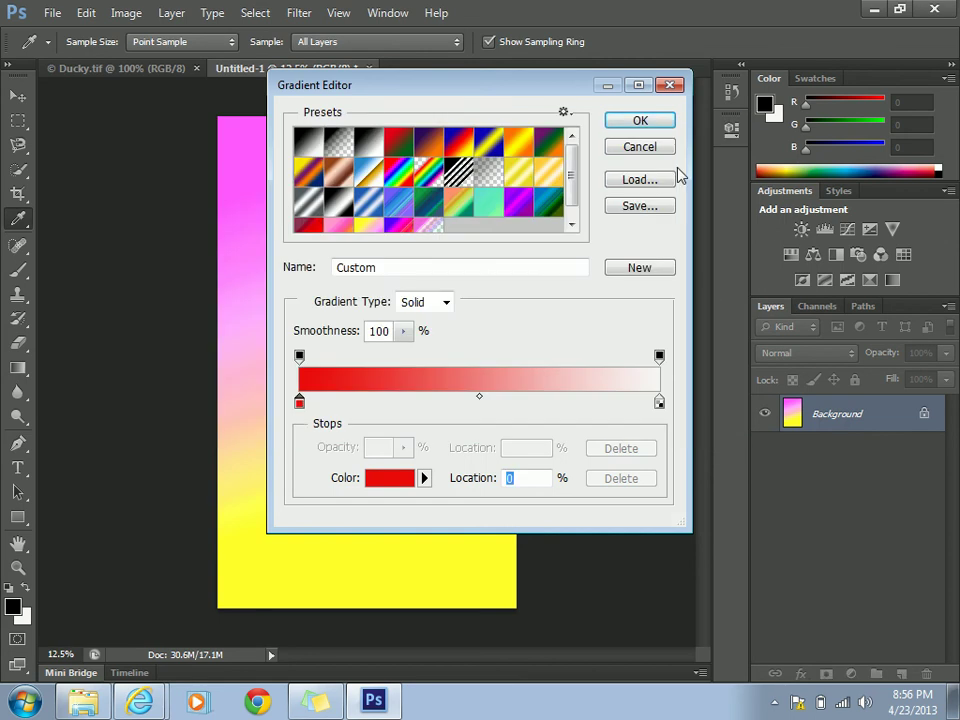
Set the gradient's right colour stop to green 44ca02
{"action": "left_click", "coordinate": [659, 403]}
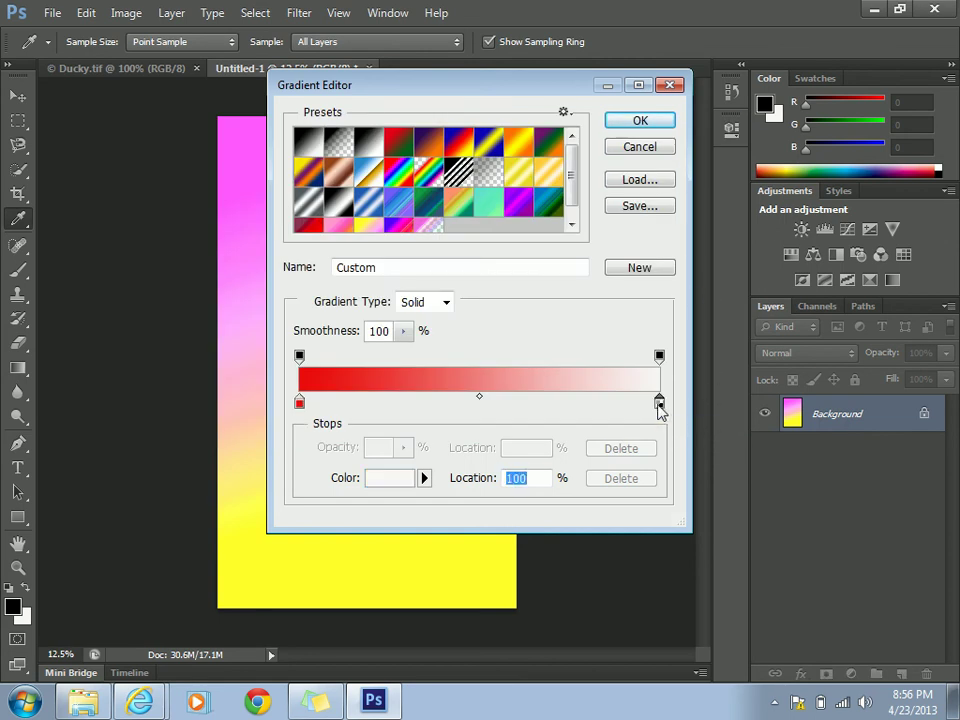
{"action": "double_click", "coordinate": [659, 405]}
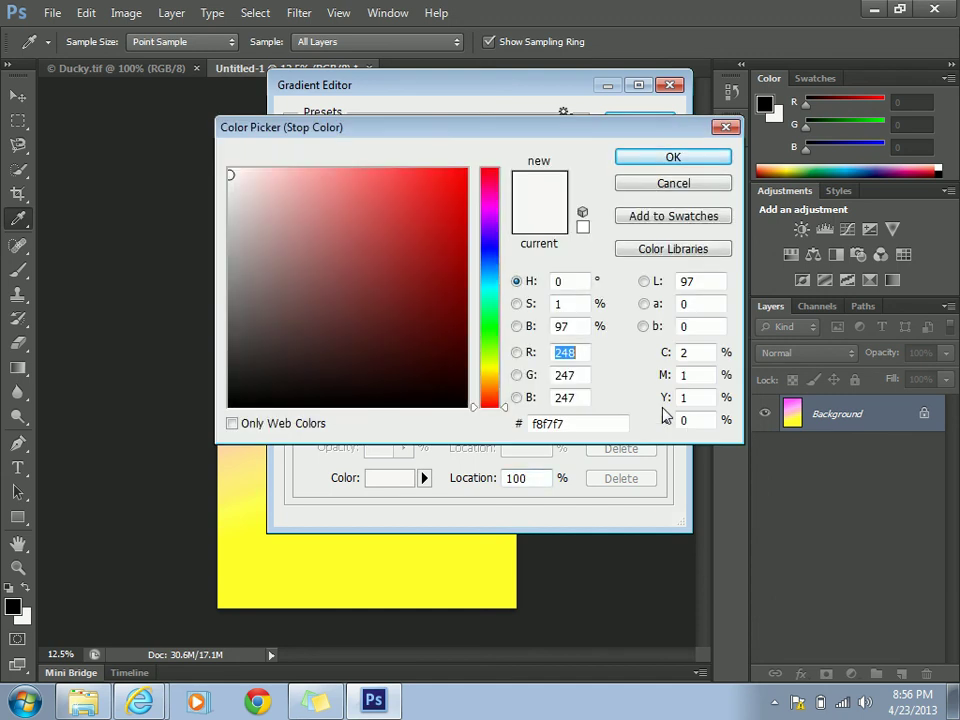
{"action": "left_click", "coordinate": [694, 189]}
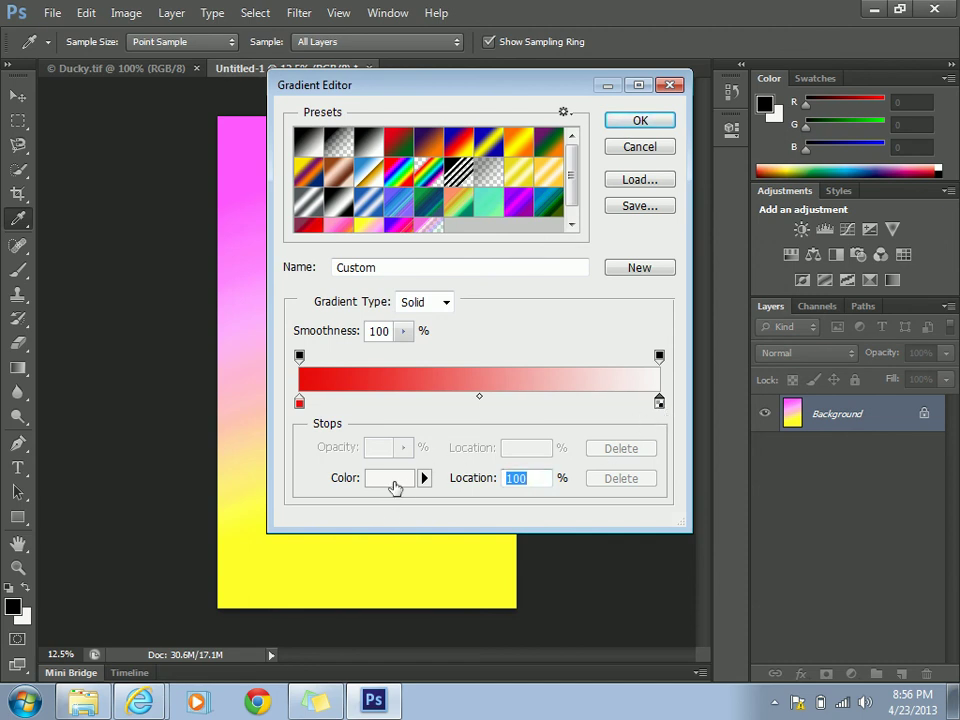
{"action": "left_click", "coordinate": [394, 484]}
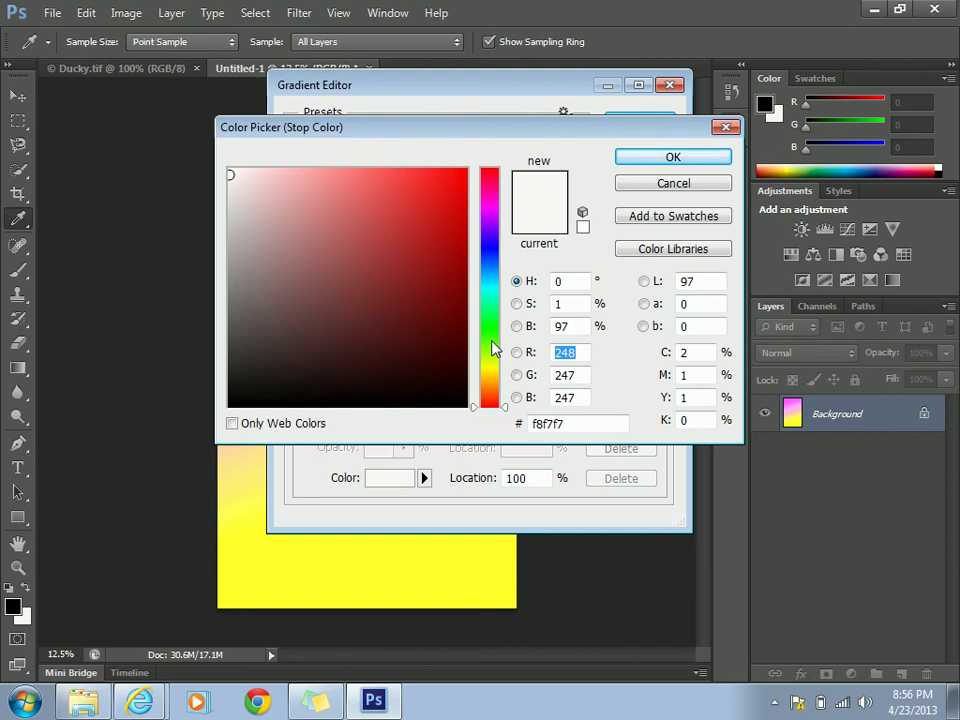
{"action": "left_click", "coordinate": [492, 342]}
{"action": "left_click", "coordinate": [450, 197]}
{"action": "left_click", "coordinate": [463, 218]}
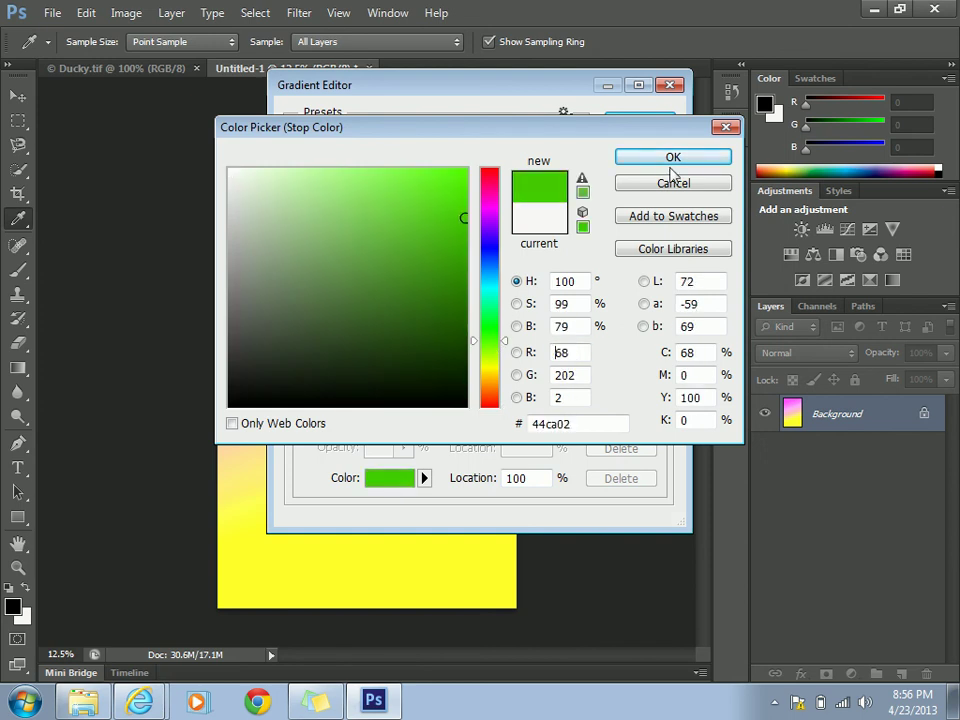
{"action": "left_click", "coordinate": [675, 159]}
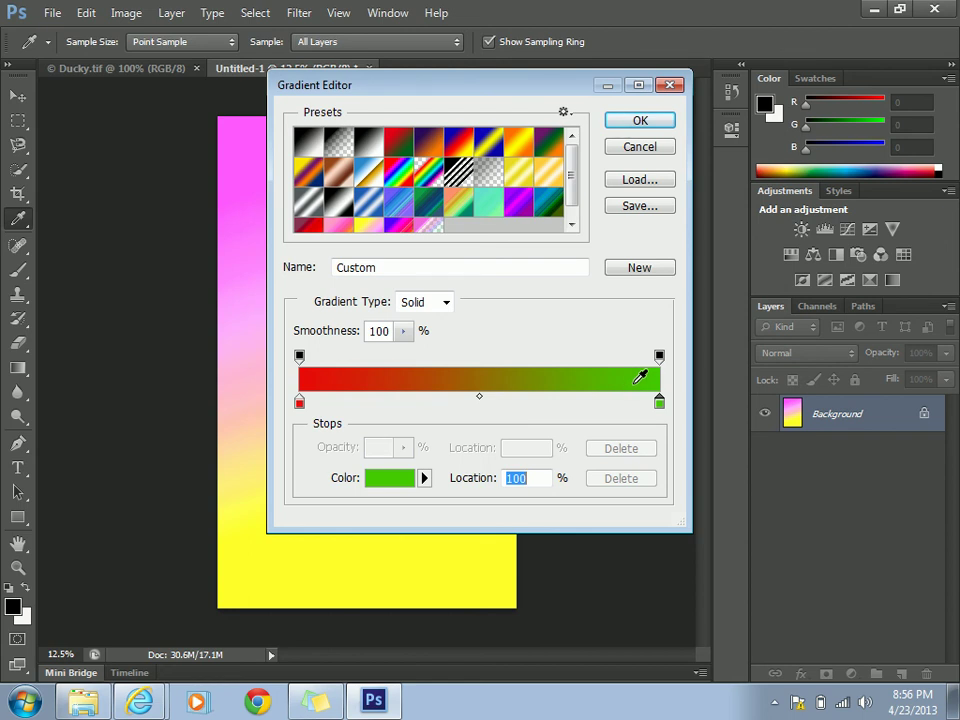
Change the custom gradient to Noise type with the HSB colour model and accept it
{"action": "left_click", "coordinate": [446, 302]}
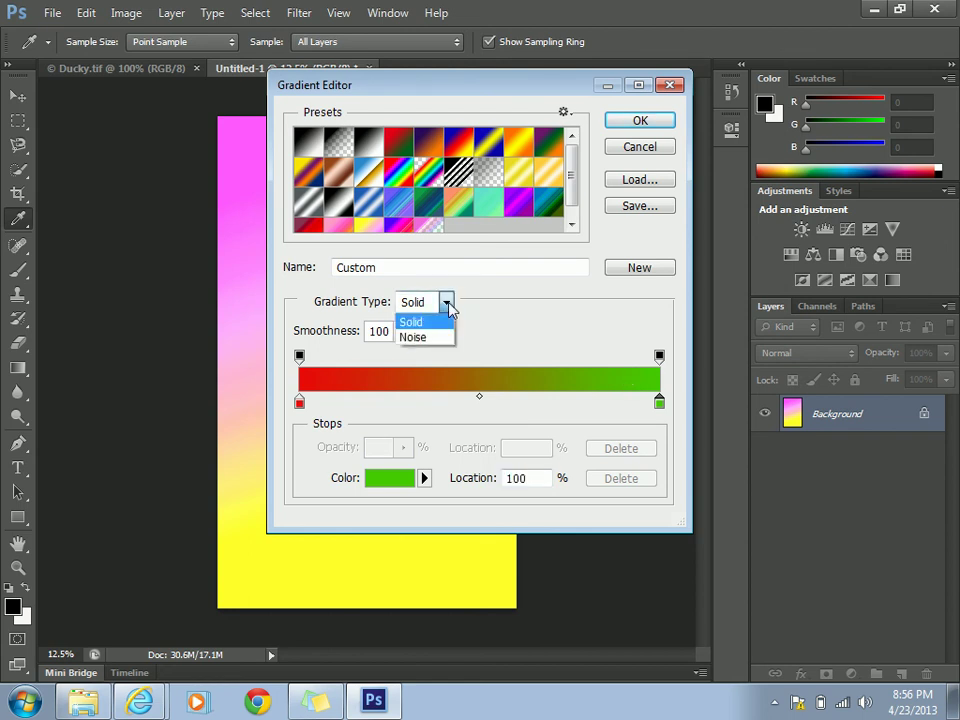
{"action": "left_click", "coordinate": [435, 337]}
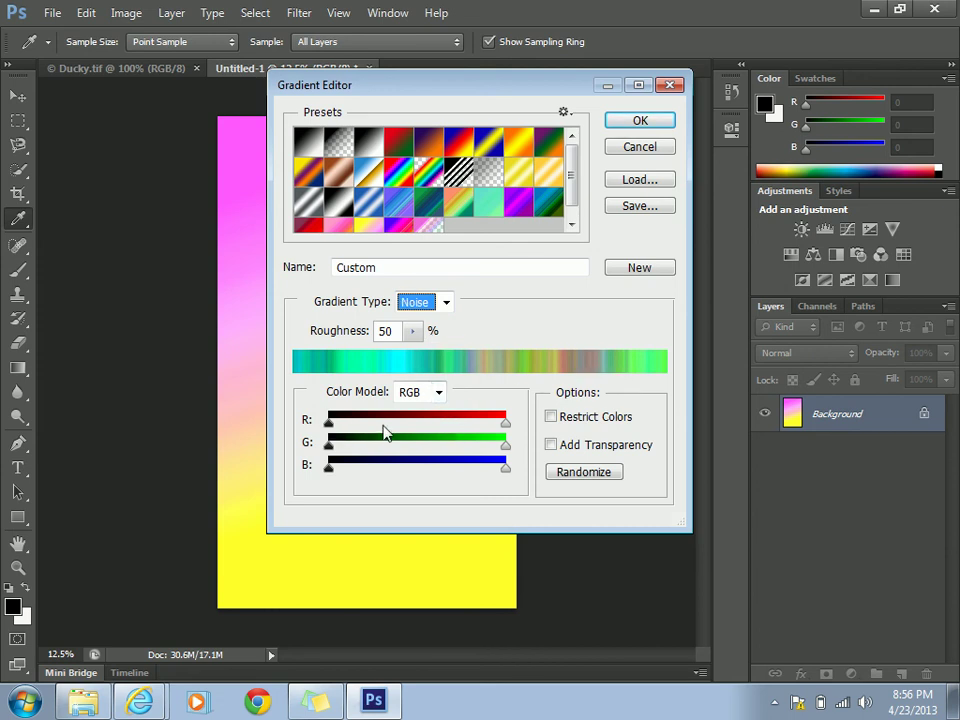
{"action": "left_click", "coordinate": [439, 393]}
{"action": "left_click", "coordinate": [421, 424]}
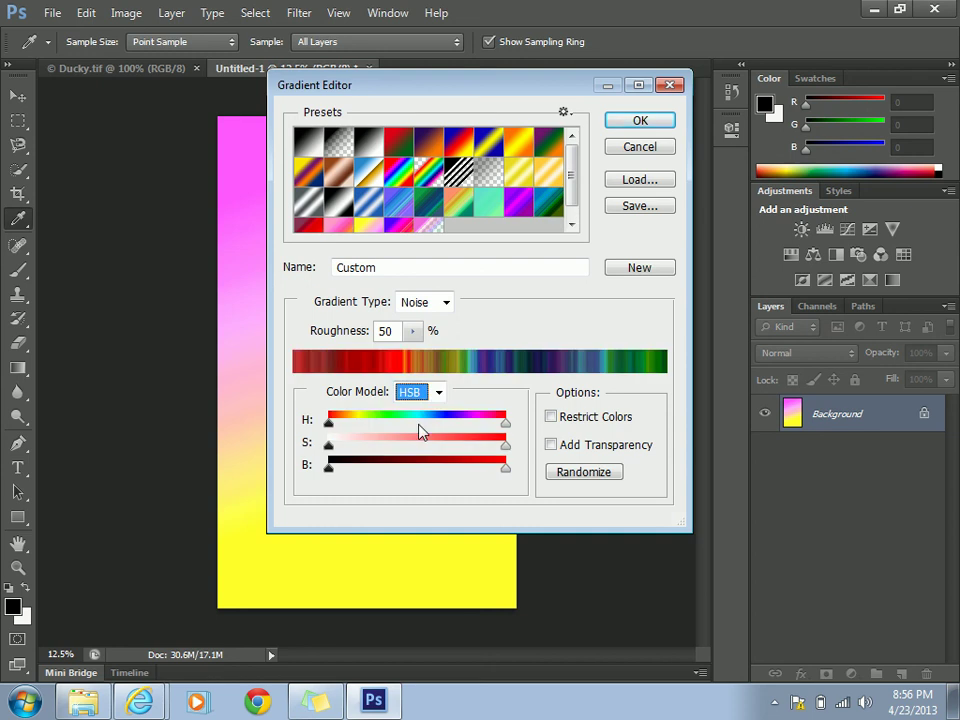
{"action": "left_click", "coordinate": [636, 123]}
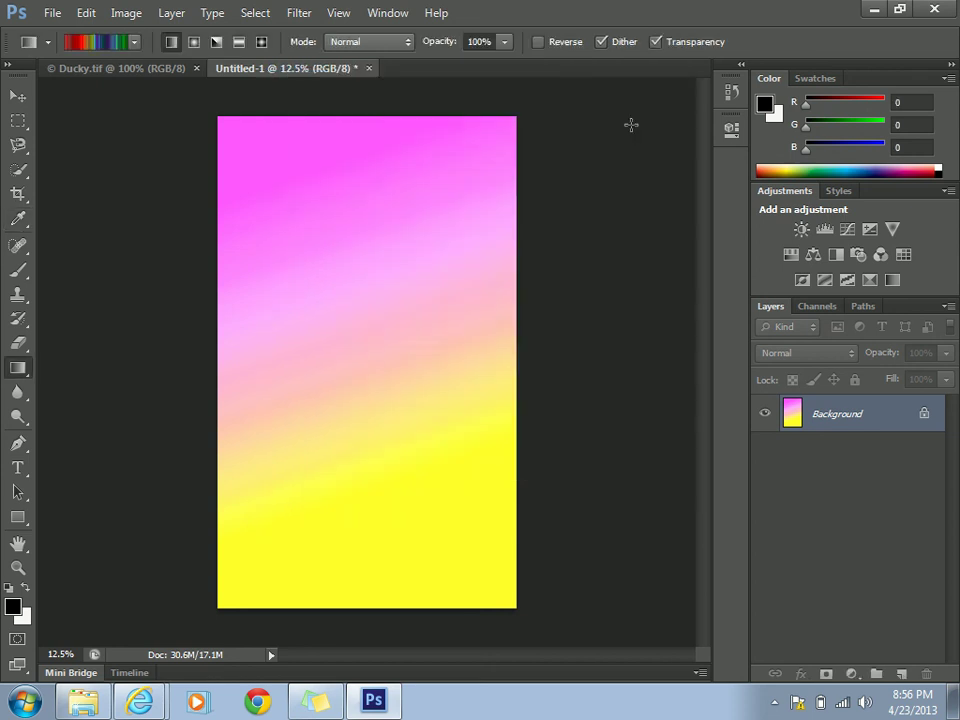
{"action": "left_click", "coordinate": [95, 45]}
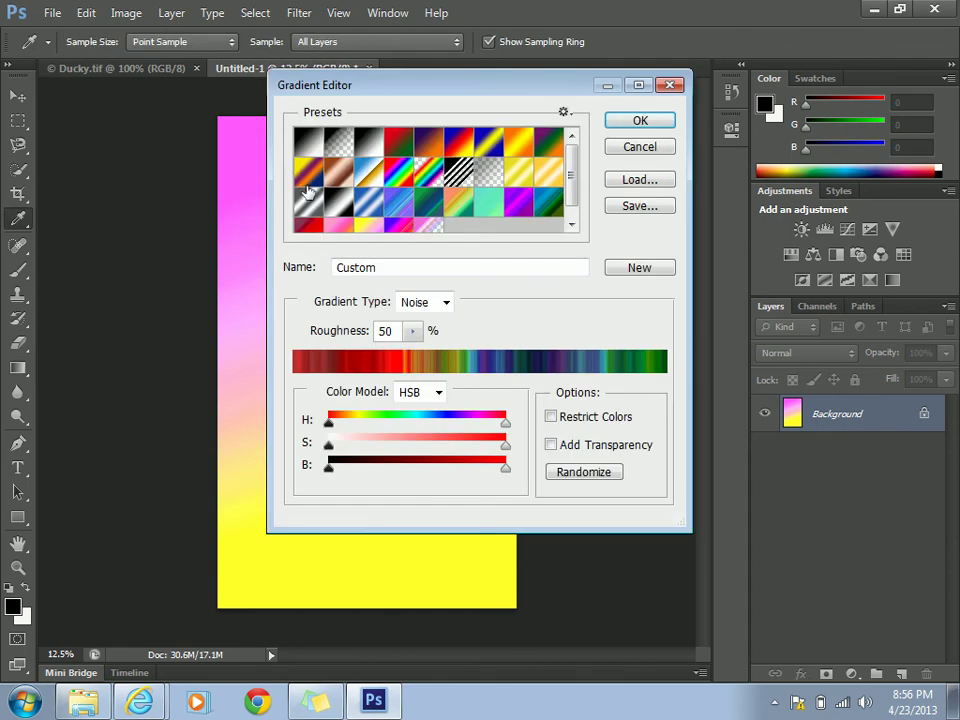
{"action": "left_click", "coordinate": [640, 121]}
Redraw the red-to-green noise gradient diagonally until its colour bands sit near the top-left corner
{"action": "left_click_drag", "start_coordinate": [241, 143], "coordinate": [403, 521]}
{"action": "left_click_drag", "start_coordinate": [439, 561], "coordinate": [367, 296]}
{"action": "left_click_drag", "start_coordinate": [300, 189], "coordinate": [396, 319]}
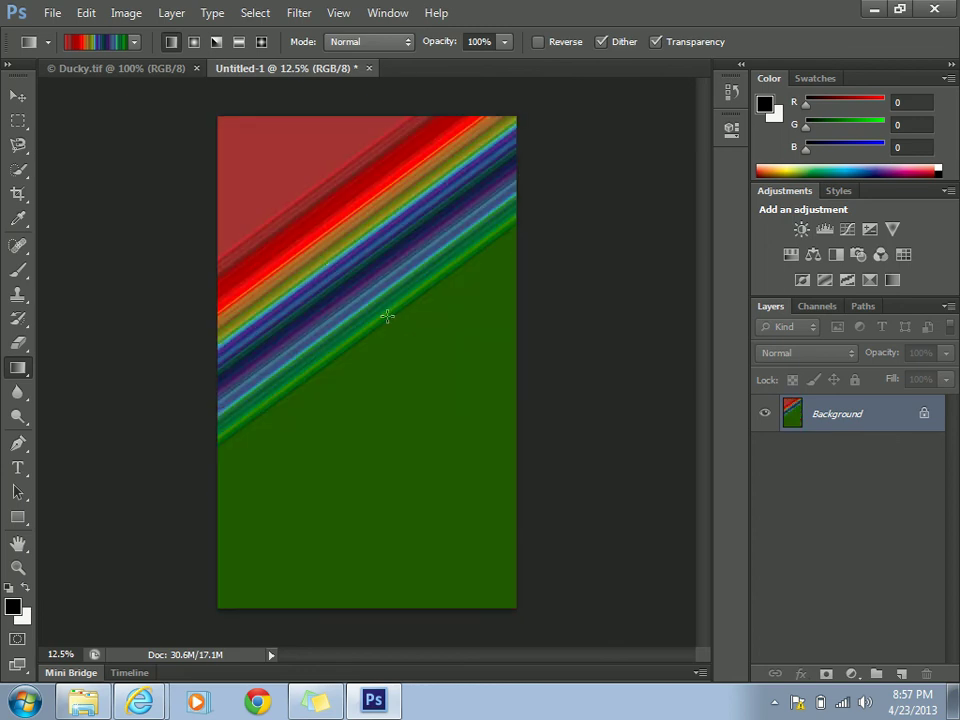
{"action": "left_click_drag", "start_coordinate": [234, 130], "coordinate": [278, 192]}
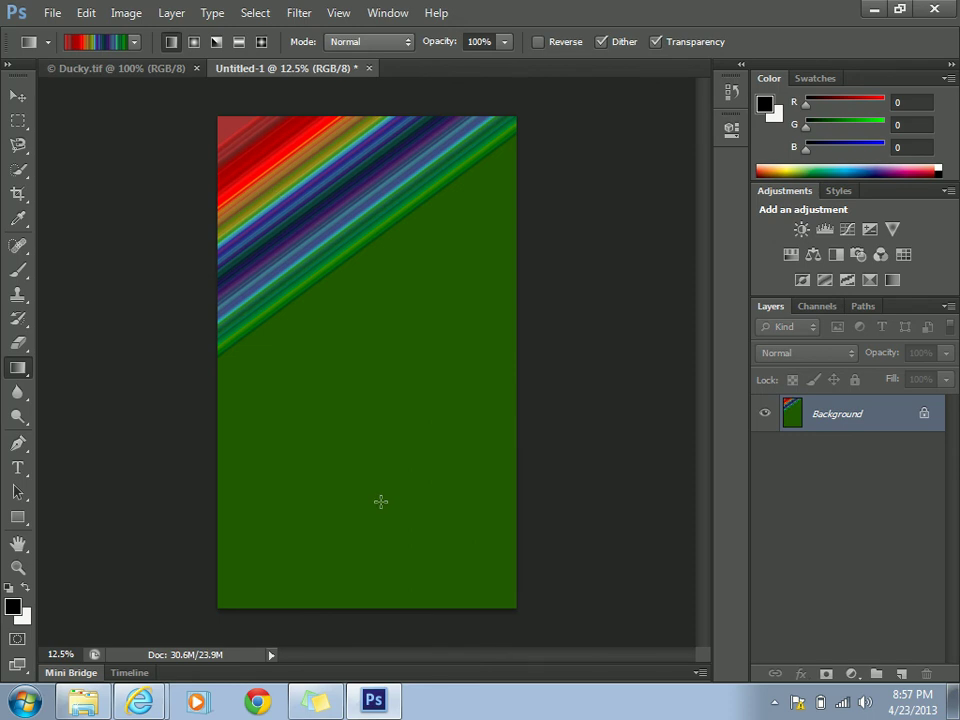